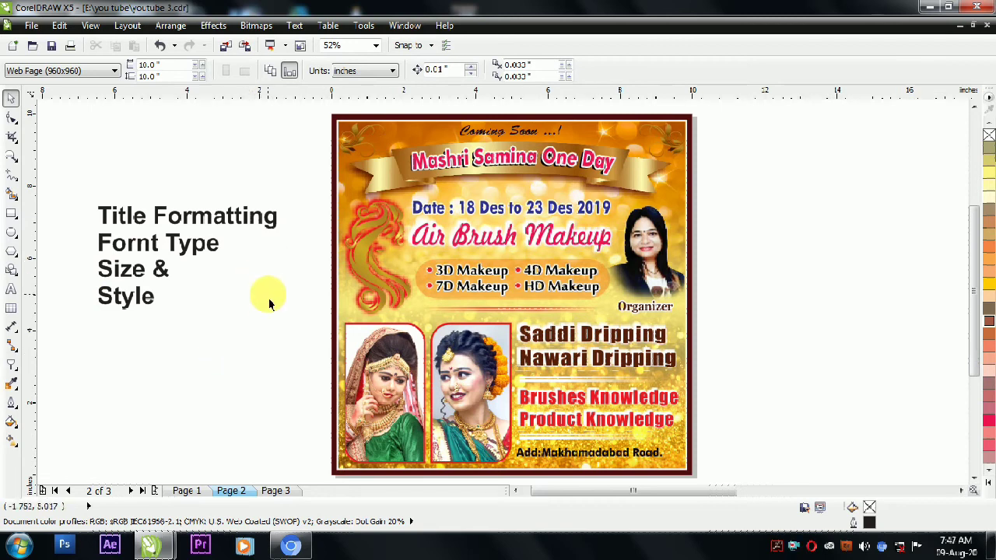
Switch to the blank page 1 and bring the loose design elements beside it into view.
{"action": "left_click", "coordinate": [186, 492]}
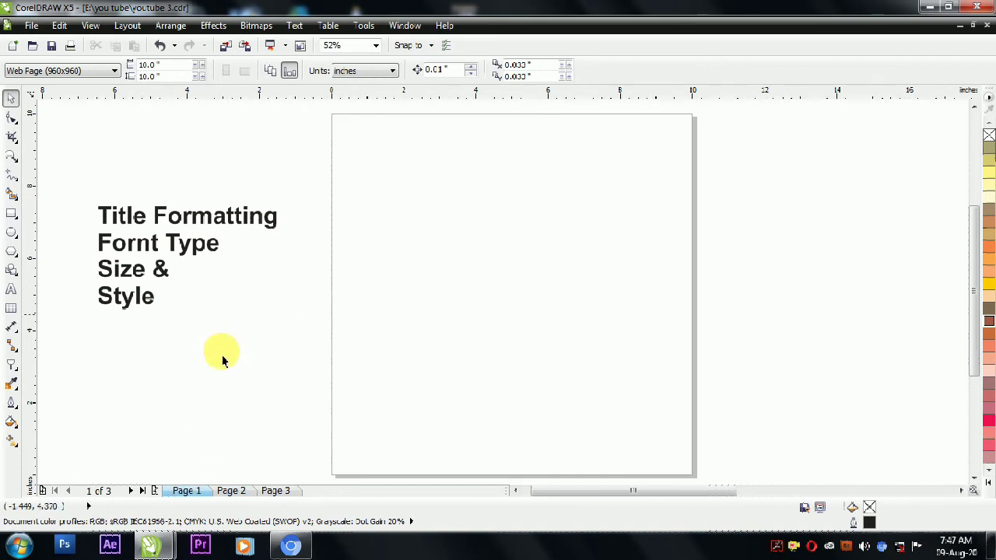
{"action": "scroll", "coordinate": [396, 278], "scroll_direction": "down", "scroll_amount": 2}
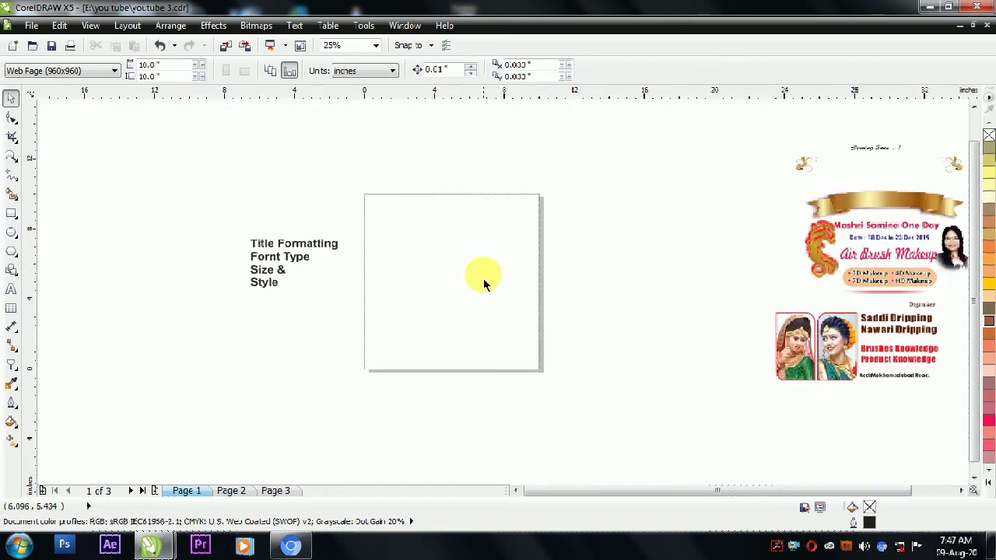
{"action": "scroll", "coordinate": [483, 273], "scroll_direction": "down", "scroll_amount": 2}
{"action": "scroll", "coordinate": [724, 288], "scroll_direction": "up", "scroll_amount": 1}
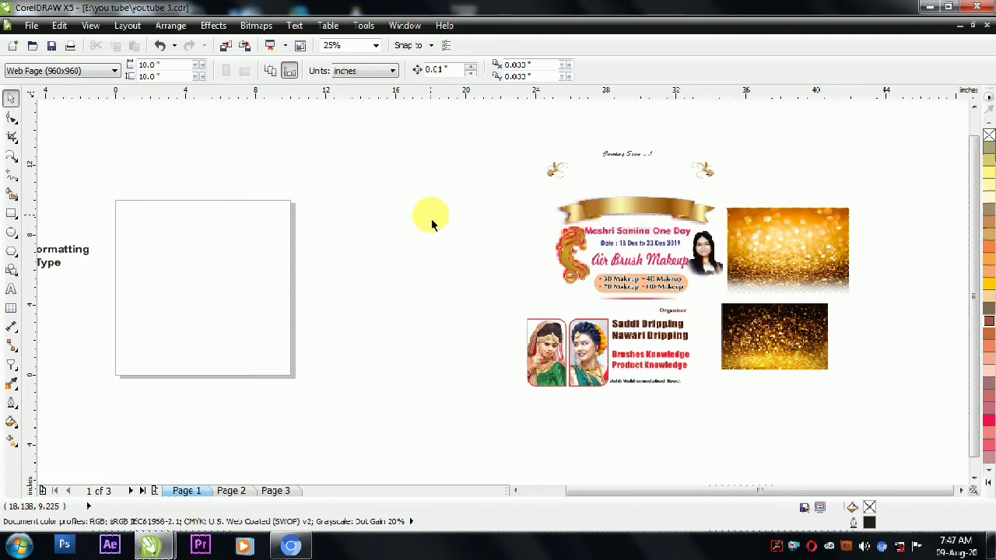
{"action": "key", "text": "ctrl+i"}
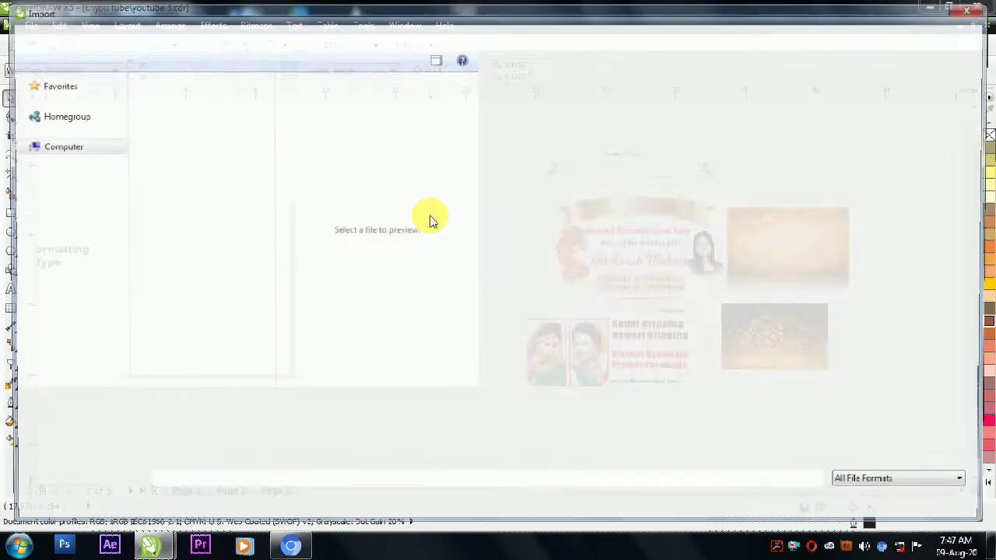
{"action": "key", "text": "Escape"}
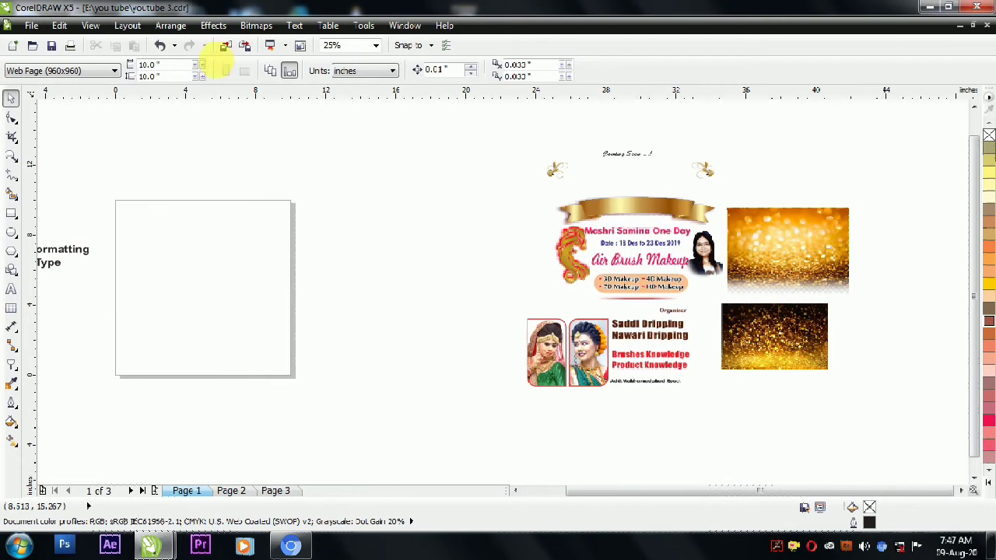
{"action": "left_click", "coordinate": [225, 47]}
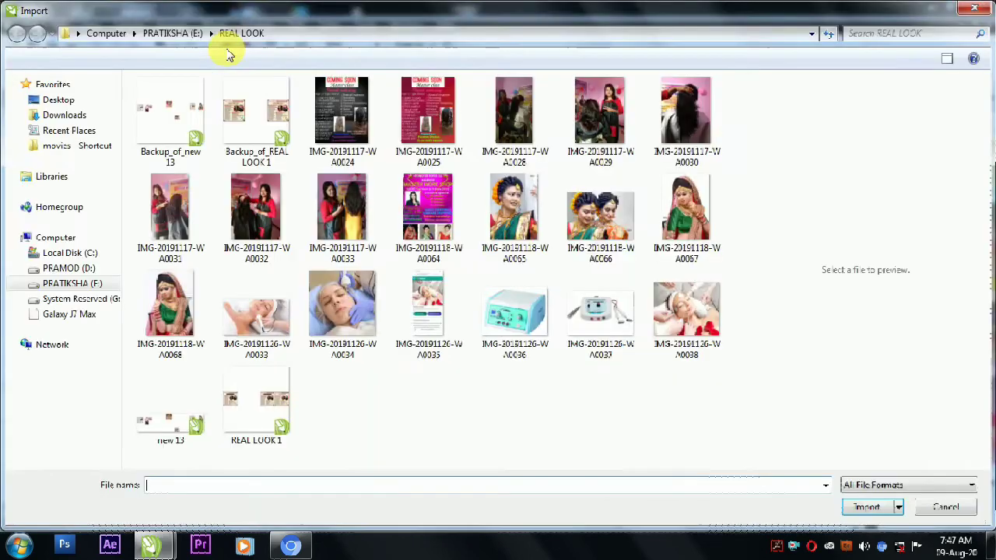
{"action": "key", "text": "Escape"}
{"action": "right_click", "coordinate": [404, 266]}
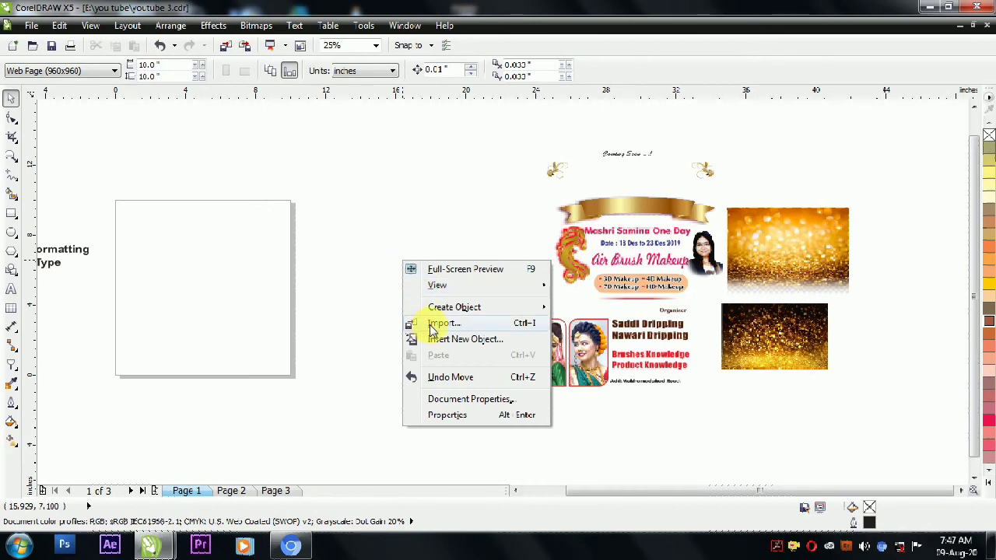
{"action": "left_click", "coordinate": [438, 200]}
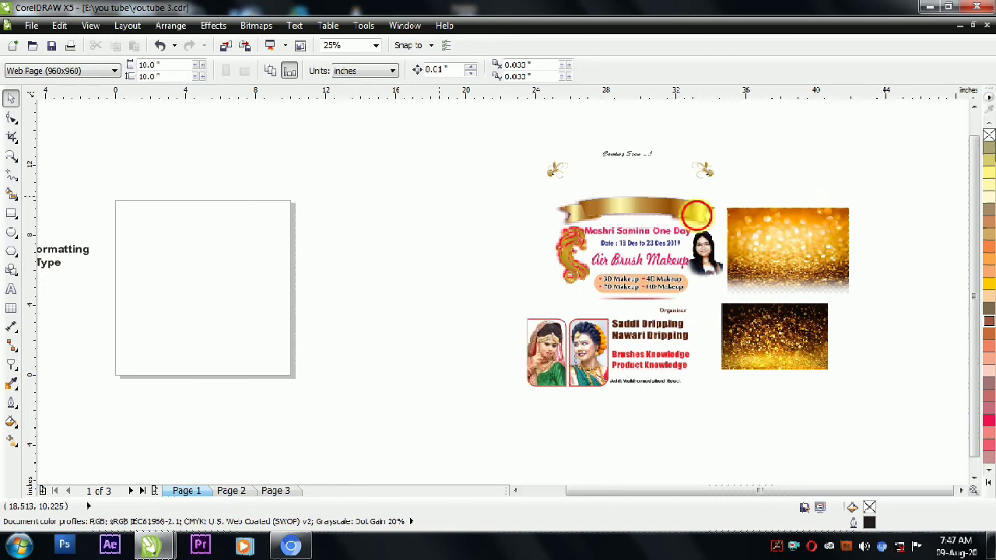
Shift the dark glitter image slightly down and to the right, below the golden bokeh image.
{"action": "left_click", "coordinate": [822, 272]}
{"action": "left_click_drag", "start_coordinate": [756, 358], "coordinate": [763, 372]}
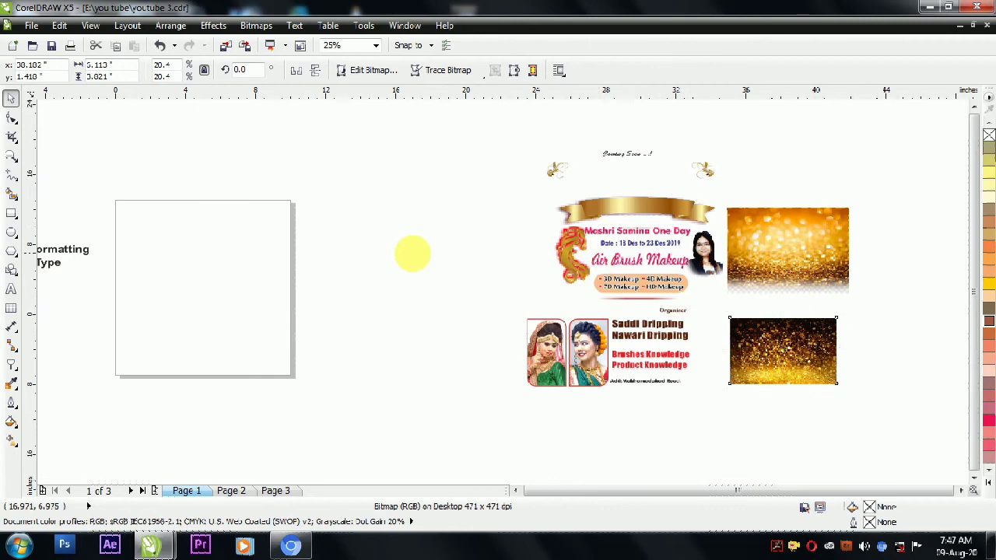
{"action": "scroll", "coordinate": [410, 251], "scroll_direction": "down", "scroll_amount": 1}
{"action": "scroll", "coordinate": [189, 255], "scroll_direction": "up", "scroll_amount": 1}
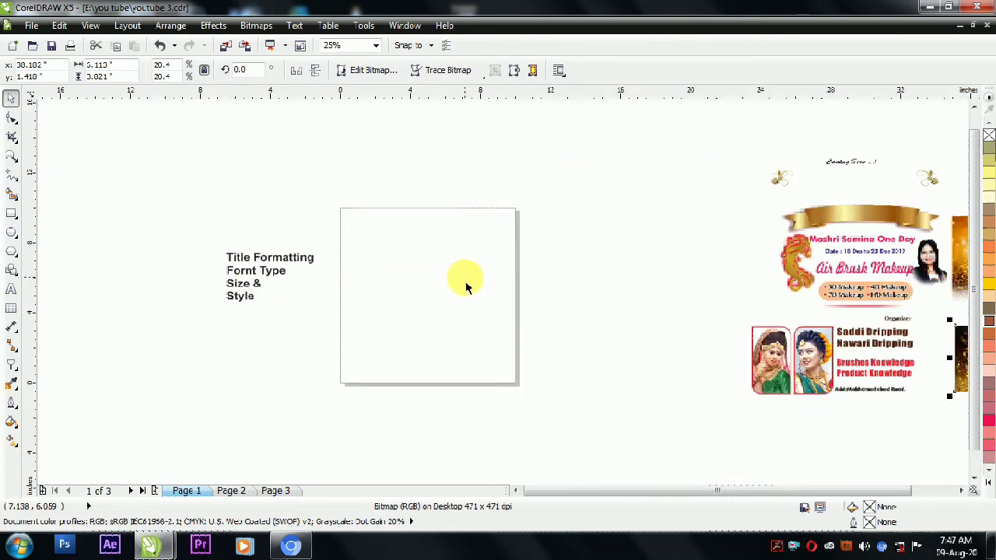
Add a 10 by 10 inch rectangle that exactly covers the blank page.
{"action": "double_click", "coordinate": [16, 218]}
{"action": "left_click", "coordinate": [14, 94]}
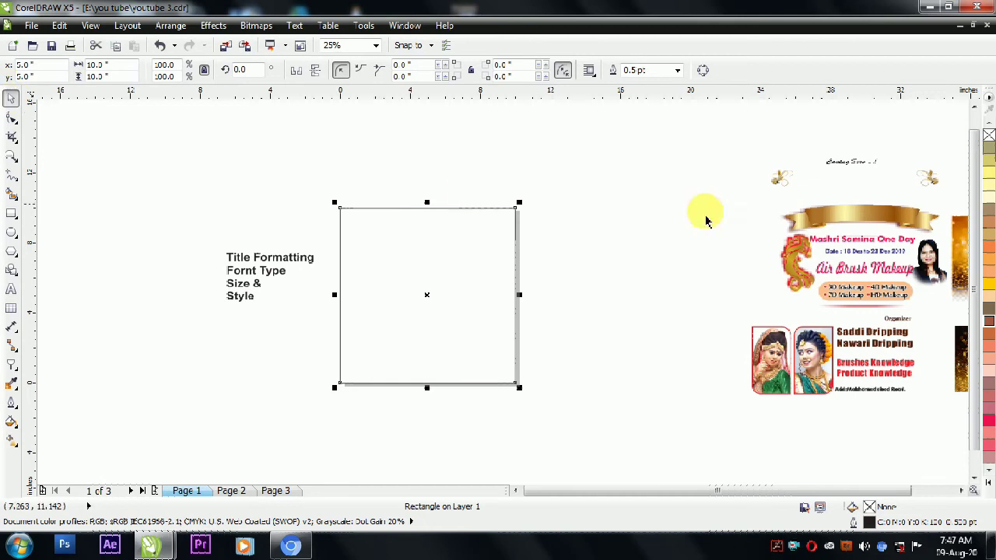
{"action": "left_click", "coordinate": [373, 204]}
Move the golden bokeh image next to the page and PowerClip it inside the page-sized rectangle.
{"action": "scroll", "coordinate": [372, 209], "scroll_direction": "down", "scroll_amount": 1}
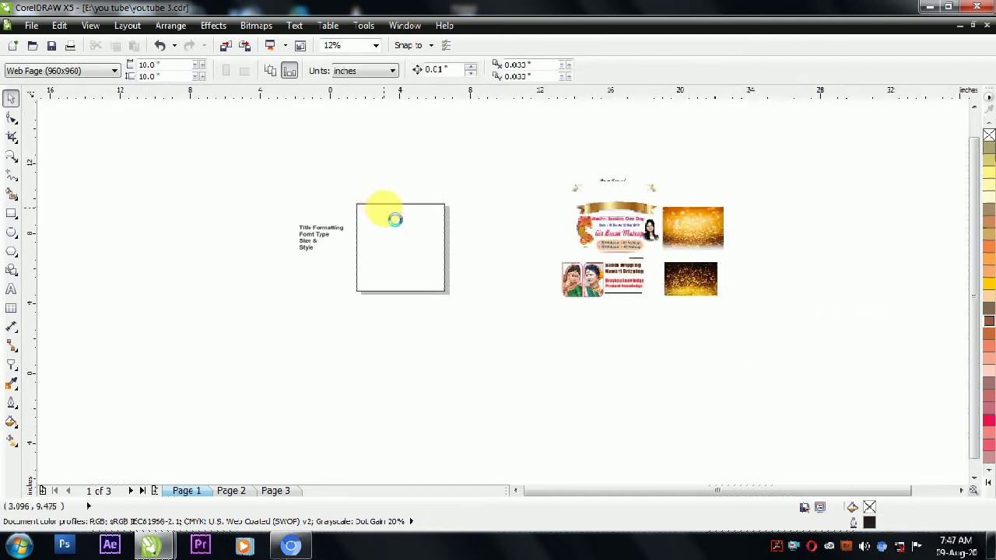
{"action": "scroll", "coordinate": [385, 210], "scroll_direction": "up", "scroll_amount": 1}
{"action": "left_click_drag", "start_coordinate": [957, 232], "coordinate": [559, 213]}
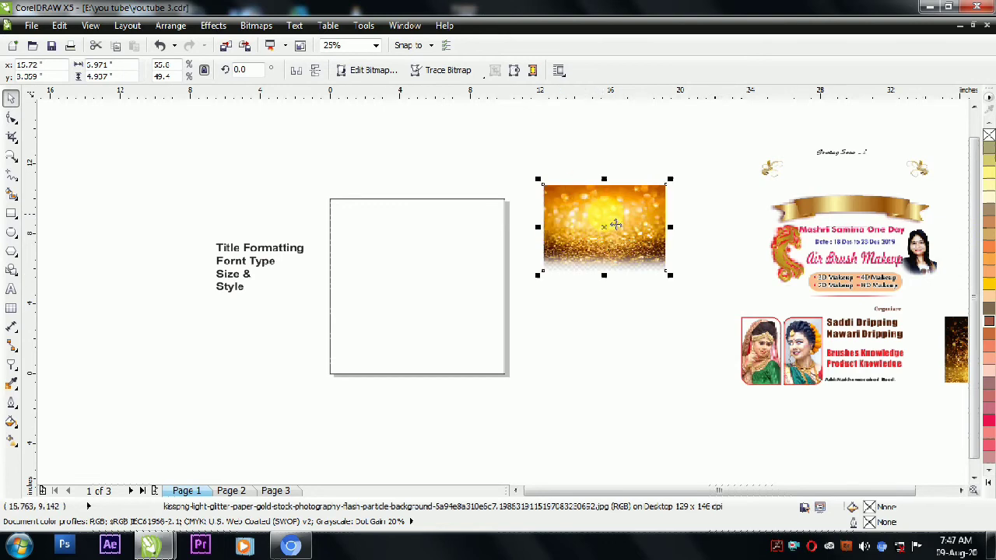
{"action": "right_click", "coordinate": [615, 224]}
{"action": "left_click", "coordinate": [213, 25]}
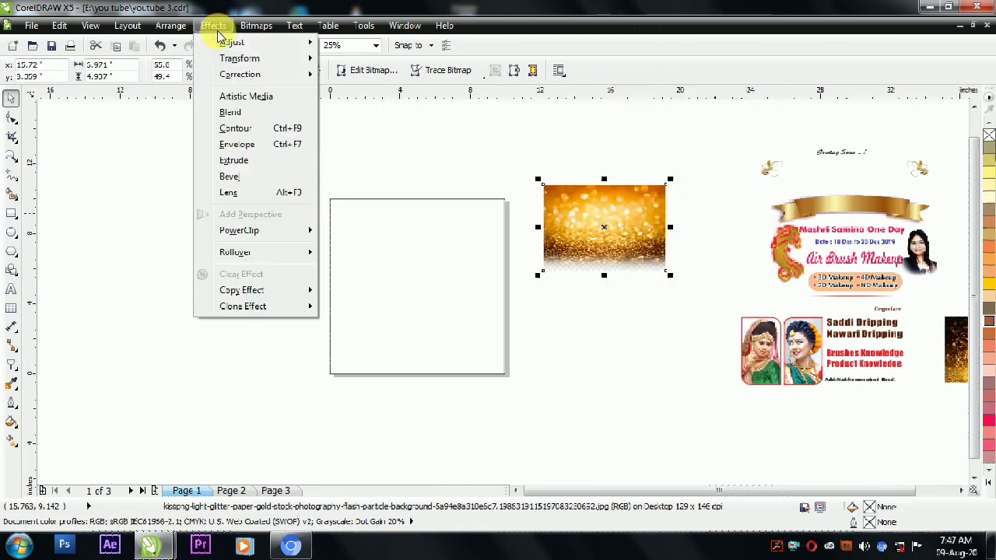
{"action": "mouse_move", "coordinate": [239, 230]}
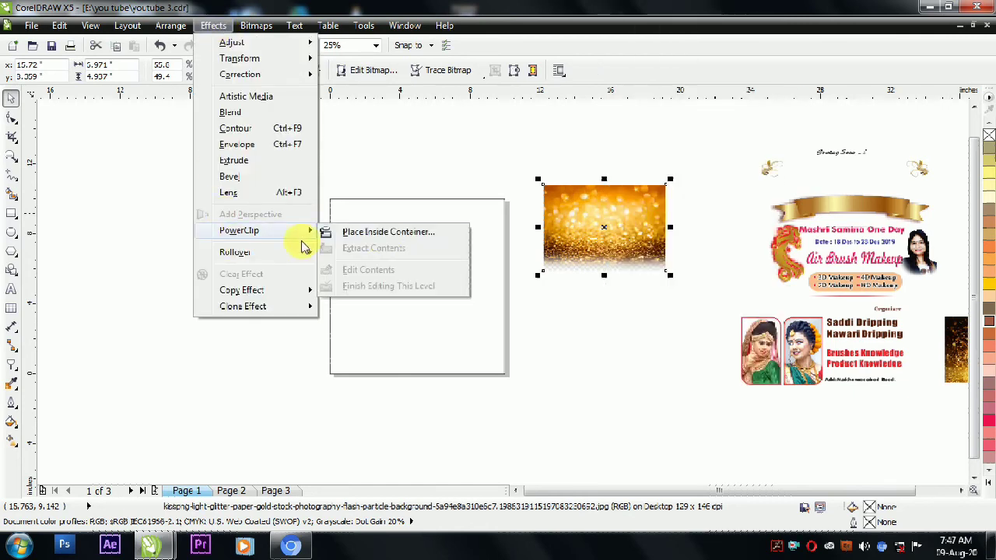
{"action": "left_click", "coordinate": [386, 233]}
{"action": "left_click", "coordinate": [419, 255]}
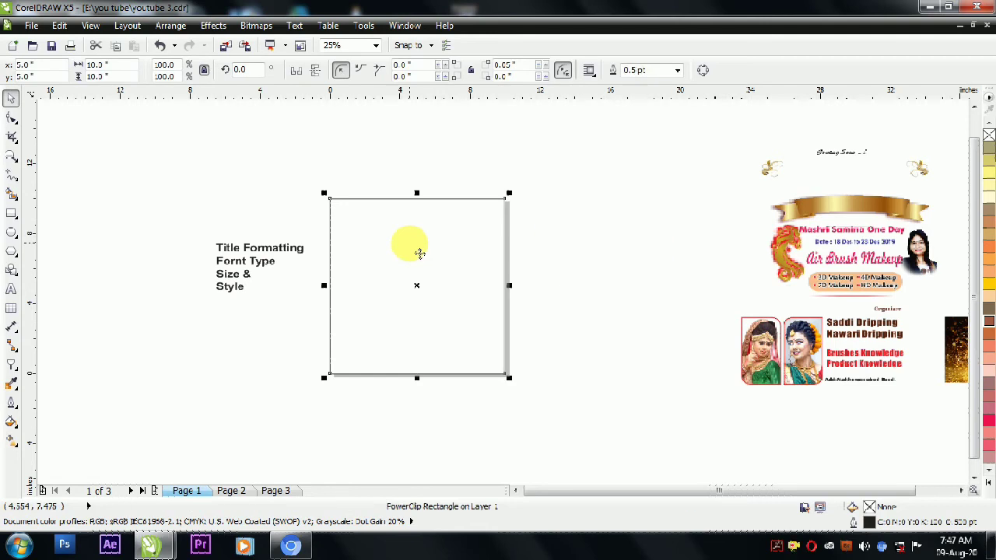
Edit the PowerClip contents, align the bokeh image with the page's top-left corner and enlarge it to about 10.3 inches wide.
{"action": "left_click", "coordinate": [419, 254], "text": "ctrl"}
{"action": "left_click_drag", "start_coordinate": [609, 214], "coordinate": [387, 225]}
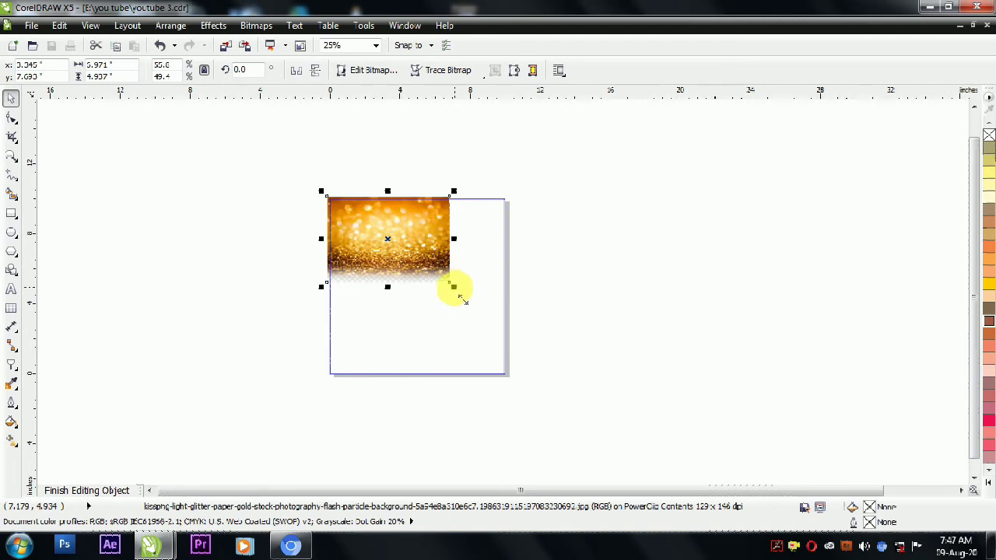
{"action": "left_click_drag", "start_coordinate": [454, 287], "coordinate": [519, 339]}
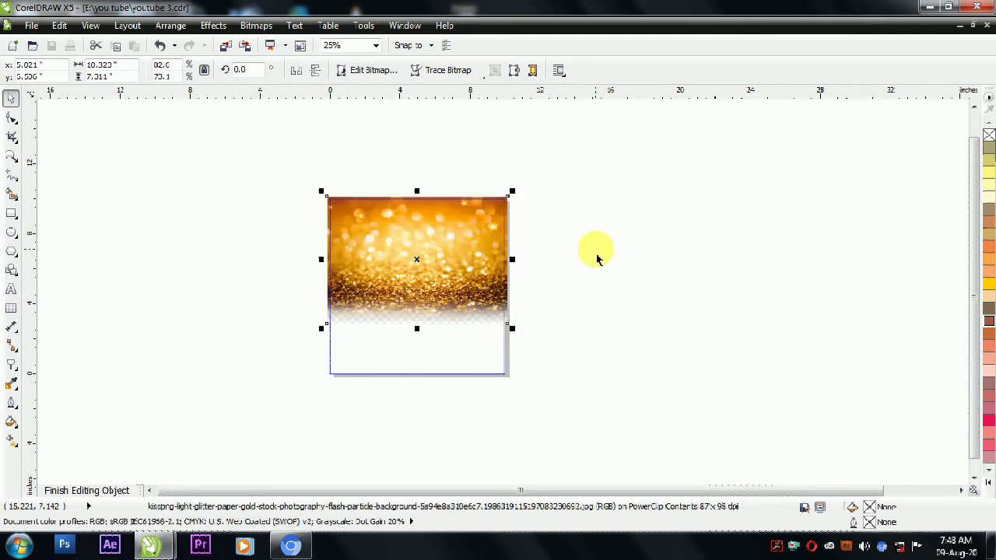
Fade out the lower part of the bokeh image with a downward linear transparency and finish editing the PowerClip.
{"action": "left_click", "coordinate": [13, 365]}
{"action": "left_click_drag", "start_coordinate": [413, 275], "coordinate": [407, 304]}
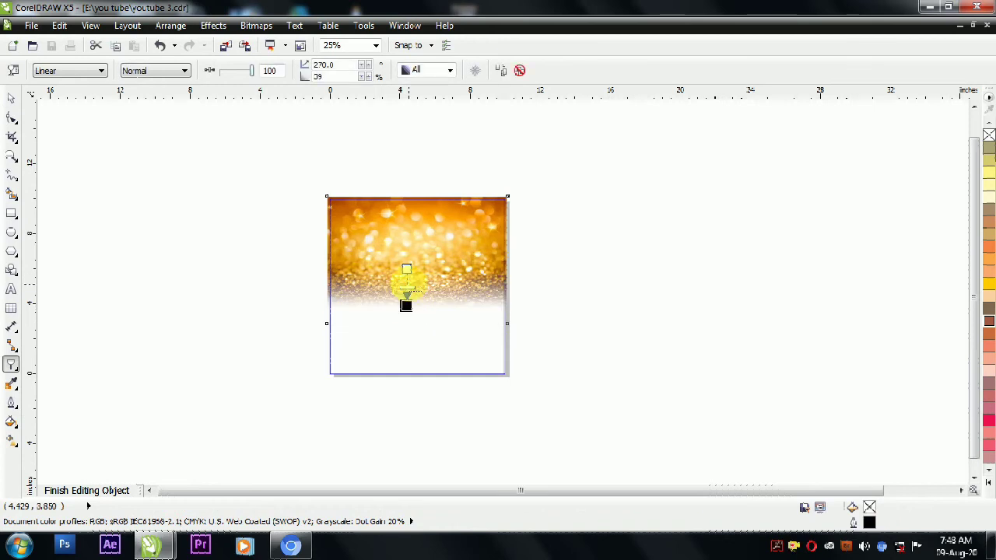
{"action": "mouse_move", "coordinate": [406, 270]}
{"action": "left_mouse_down"}
{"action": "mouse_move", "coordinate": [406, 250]}
{"action": "mouse_move", "coordinate": [412, 272]}
{"action": "left_mouse_up"}
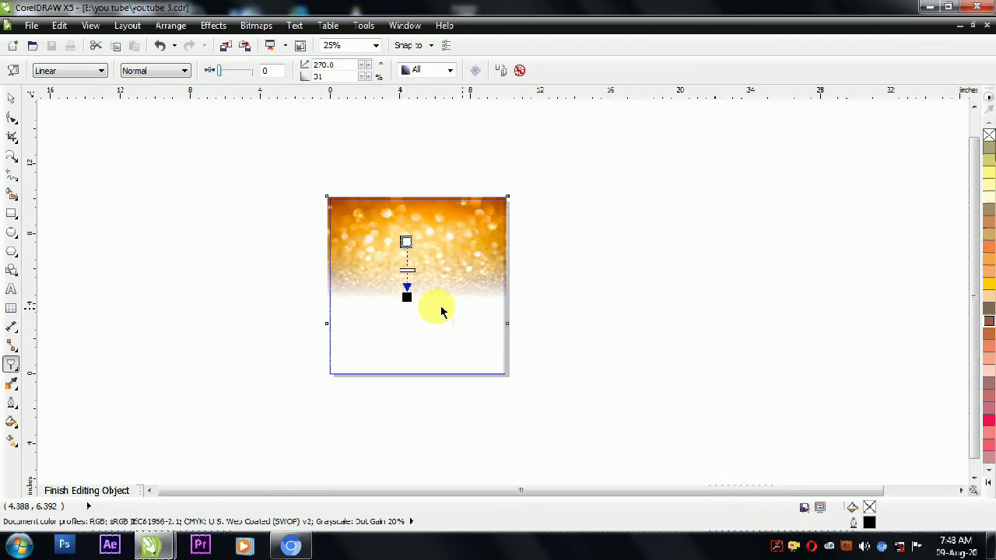
{"action": "left_click", "coordinate": [10, 99]}
{"action": "left_click", "coordinate": [334, 234], "text": "ctrl"}
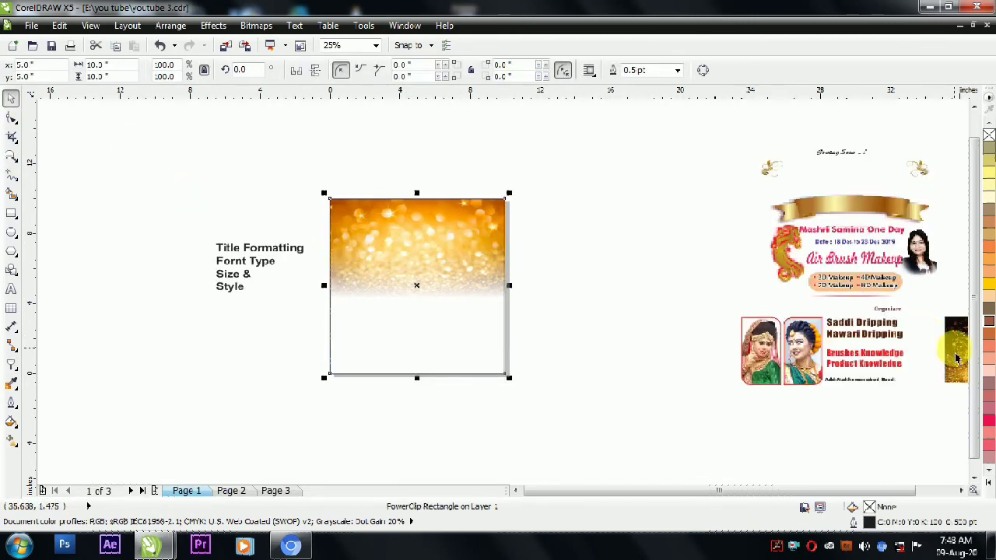
Move the dark glitter image beside the page's lower part and PowerClip it inside the same rectangle.
{"action": "left_click_drag", "start_coordinate": [894, 491], "coordinate": [905, 490]}
{"action": "left_click", "coordinate": [898, 371]}
{"action": "left_click_drag", "start_coordinate": [901, 371], "coordinate": [466, 371]}
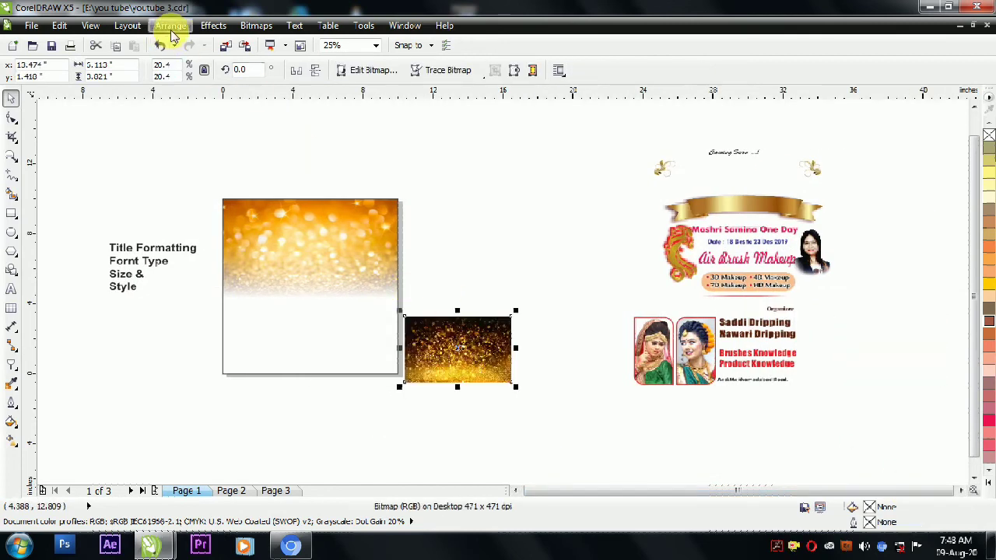
{"action": "left_click", "coordinate": [212, 25]}
{"action": "left_click", "coordinate": [250, 233]}
{"action": "left_click", "coordinate": [372, 237]}
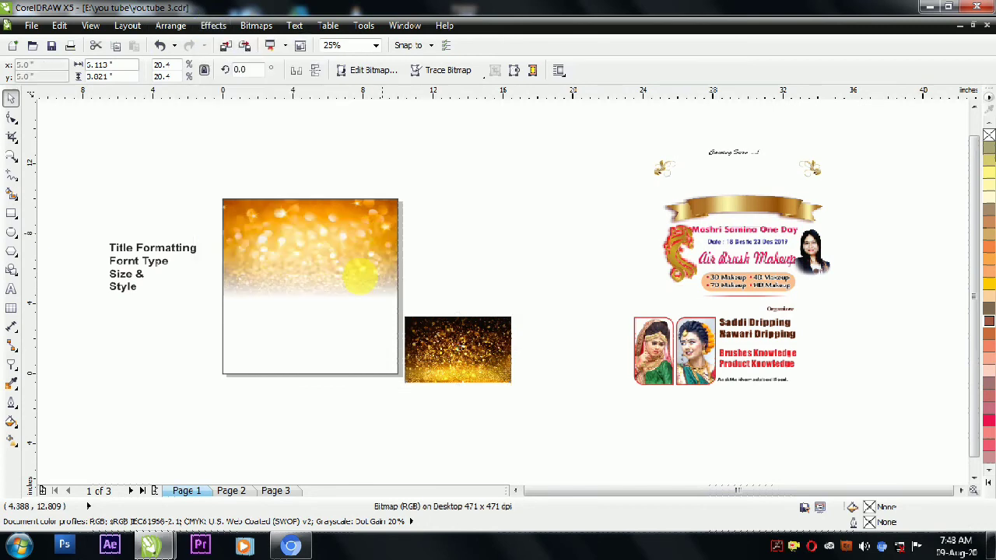
{"action": "left_click", "coordinate": [334, 344]}
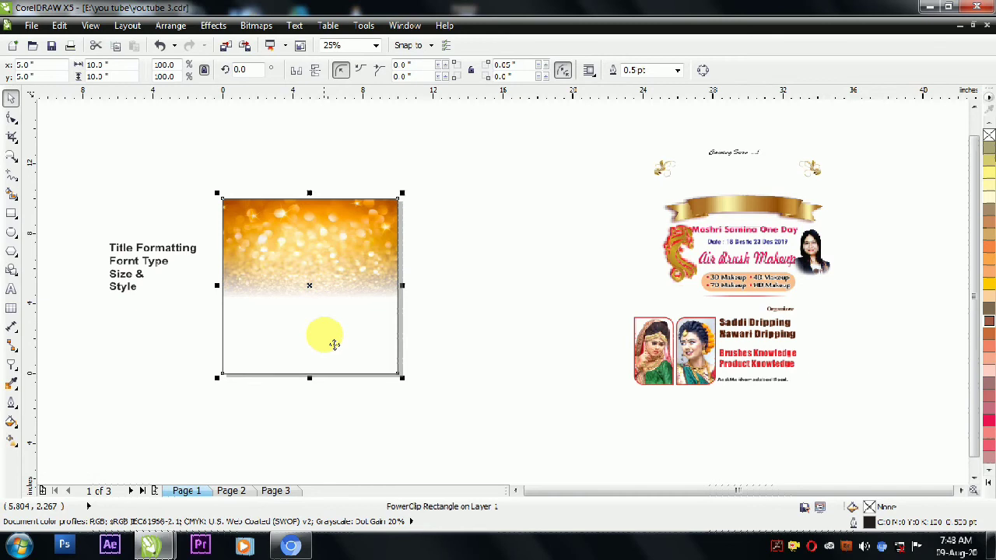
Edit the PowerClip contents, moving and enlarging the dark glitter image to cover the full width of the page's lower part.
{"action": "left_click", "coordinate": [334, 345], "text": "ctrl"}
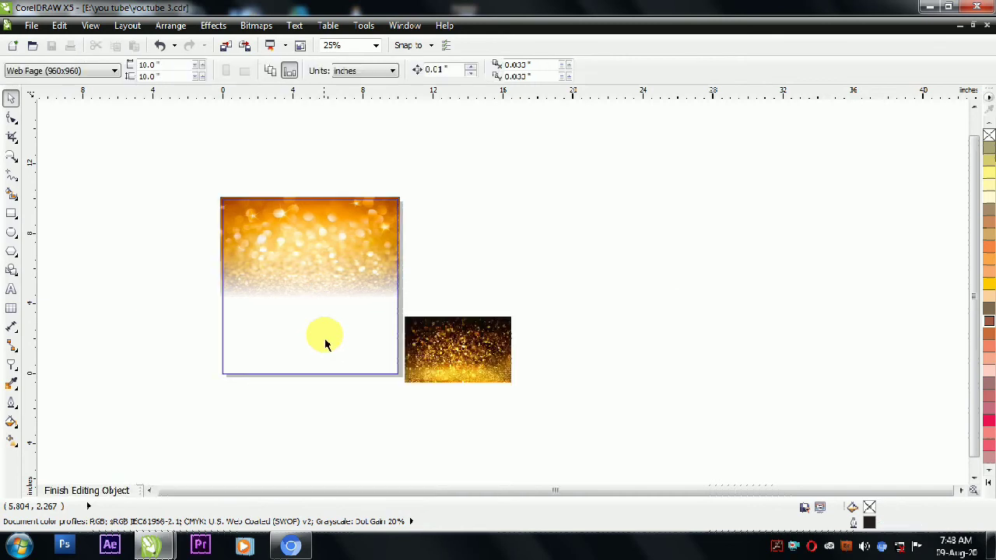
{"action": "left_click_drag", "start_coordinate": [504, 354], "coordinate": [327, 353]}
{"action": "left_click_drag", "start_coordinate": [327, 313], "coordinate": [420, 272]}
Fade out the upper part of the dark glitter image with an upward linear transparency and finish editing the PowerClip.
{"action": "left_click", "coordinate": [11, 364]}
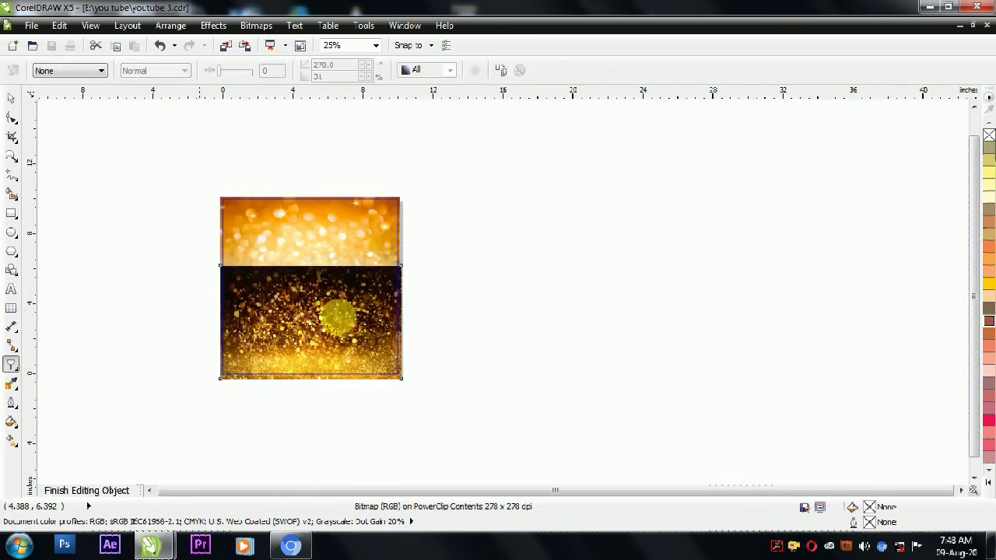
{"action": "left_click", "coordinate": [288, 327]}
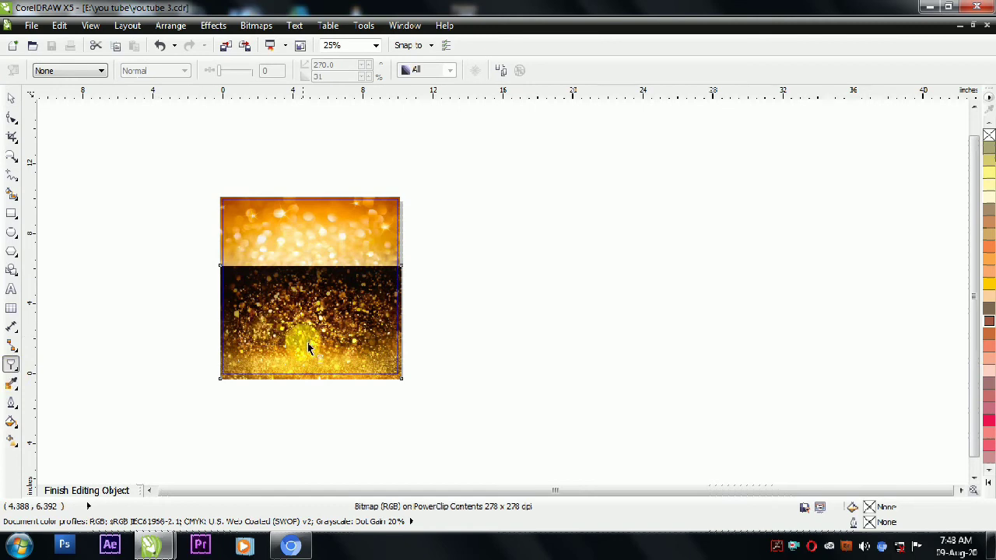
{"action": "left_click_drag", "start_coordinate": [301, 350], "coordinate": [304, 318]}
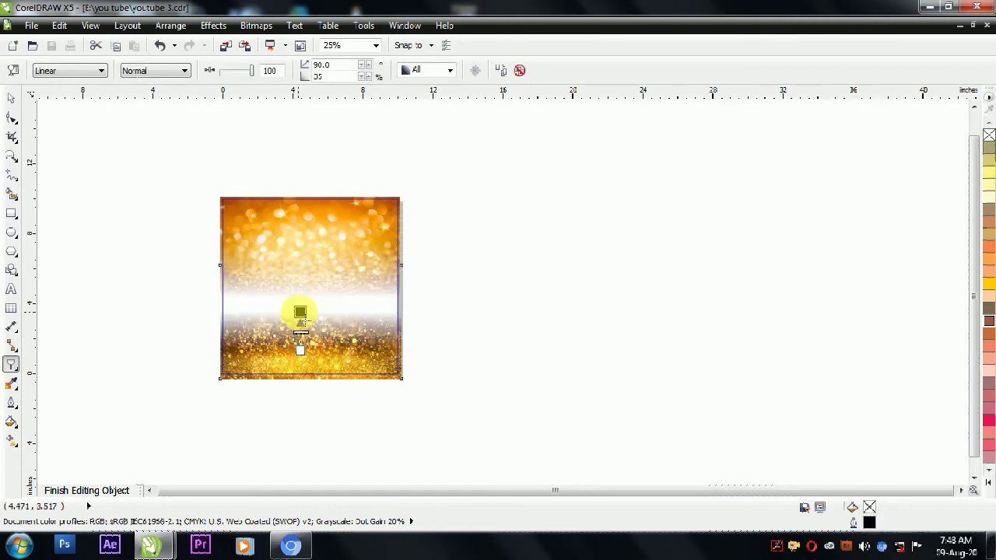
{"action": "left_click", "coordinate": [11, 98]}
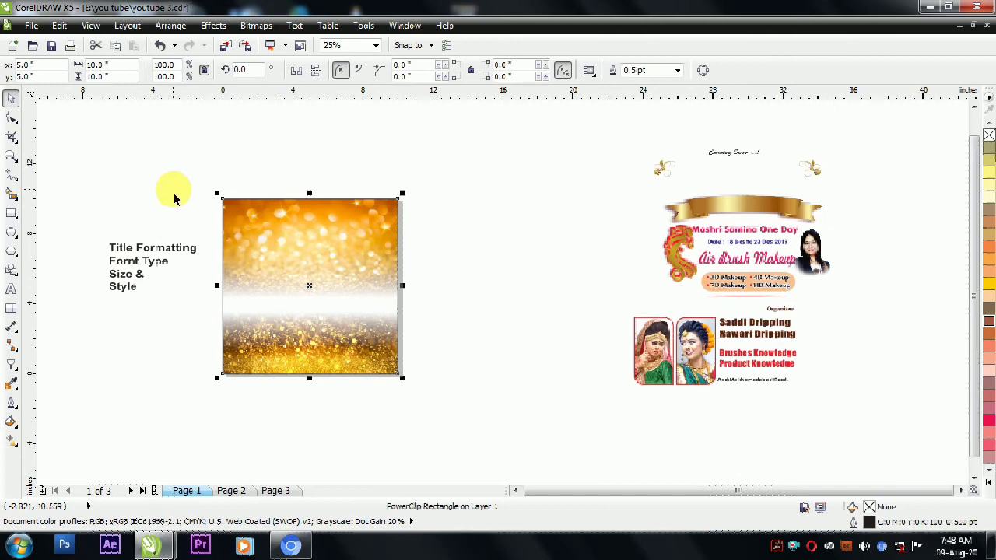
{"action": "left_click", "coordinate": [345, 171]}
Fill the background PowerClip rectangle with light peach, C0 M20 Y40 K0, behind the faded images.
{"action": "left_click", "coordinate": [349, 280]}
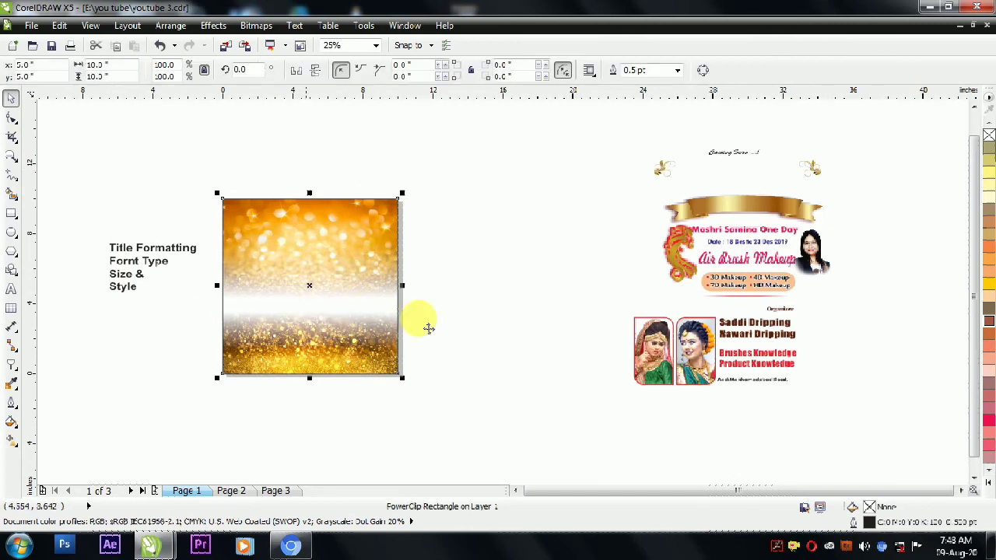
{"action": "left_click", "coordinate": [988, 285]}
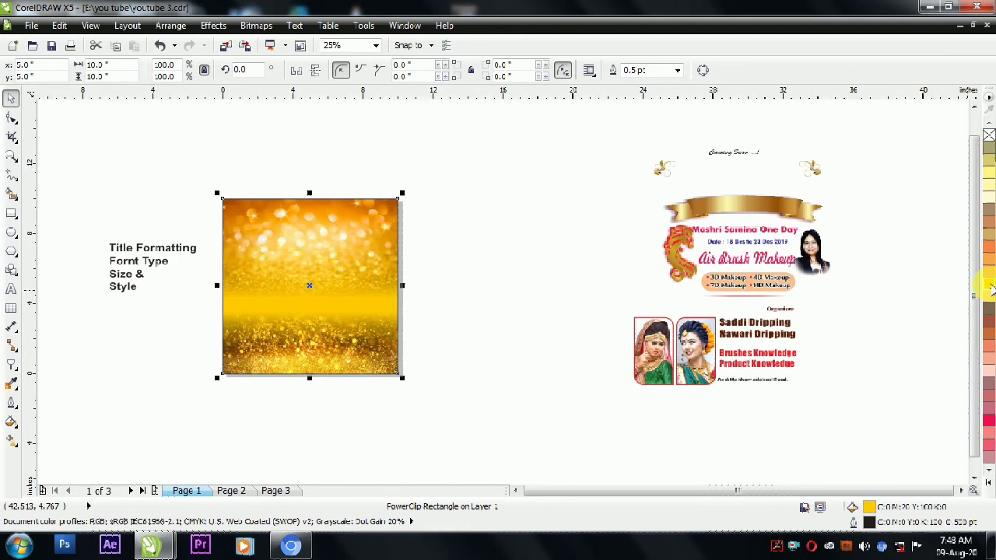
{"action": "left_click", "coordinate": [986, 294]}
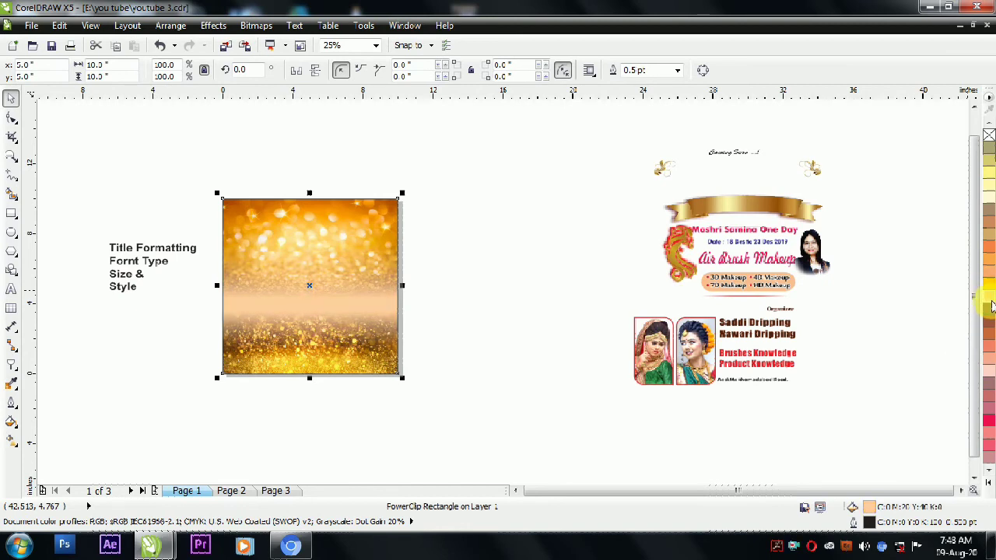
{"action": "left_click", "coordinate": [576, 309]}
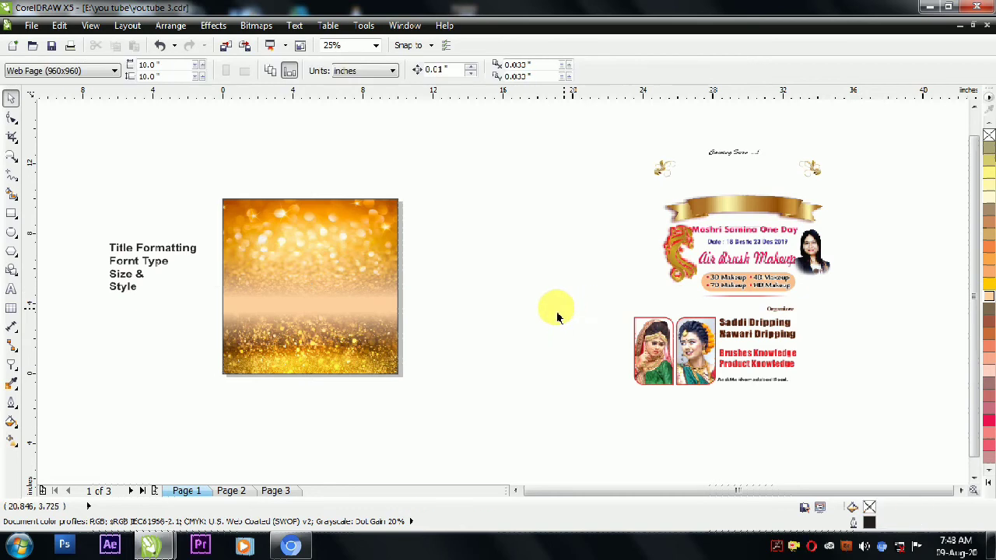
Place the gold ribbon on the upper part of the glitter background, centred horizontally, and shift it up slightly.
{"action": "mouse_move", "coordinate": [735, 210]}
{"action": "left_mouse_down"}
{"action": "mouse_move", "coordinate": [743, 207]}
{"action": "mouse_move", "coordinate": [396, 237]}
{"action": "mouse_move", "coordinate": [567, 285]}
{"action": "mouse_move", "coordinate": [522, 236]}
{"action": "left_mouse_up"}
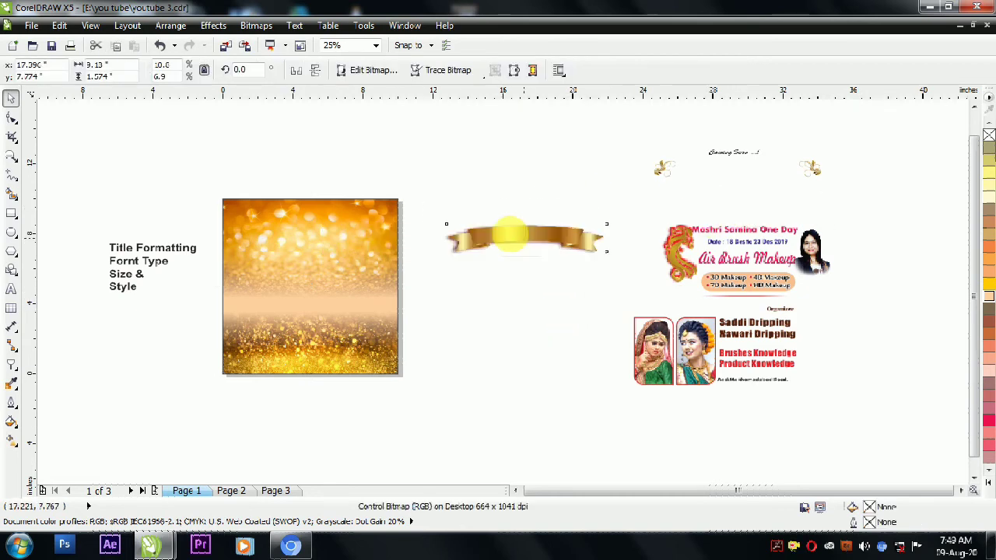
{"action": "scroll", "coordinate": [517, 241], "scroll_direction": "up", "scroll_amount": 1}
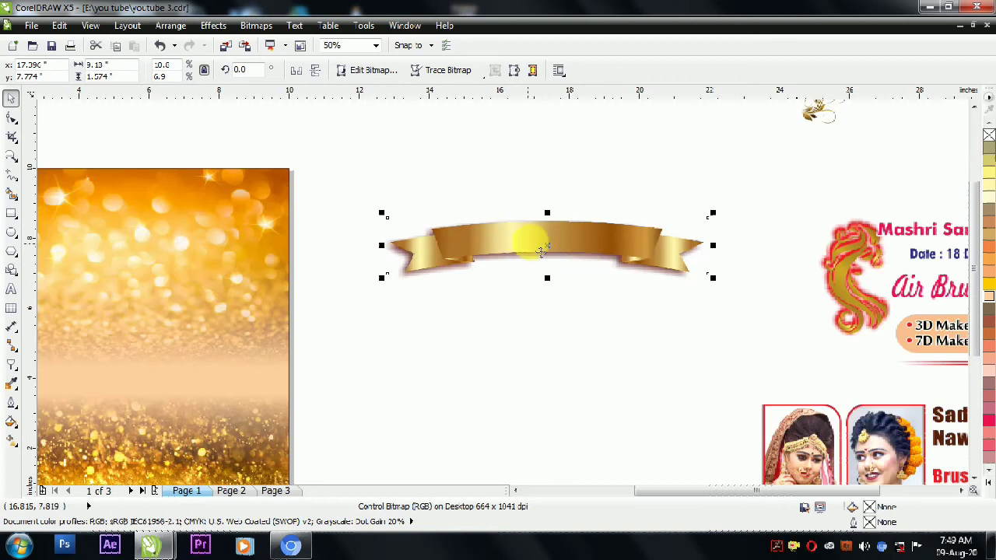
{"action": "scroll", "coordinate": [558, 253], "scroll_direction": "down", "scroll_amount": 1}
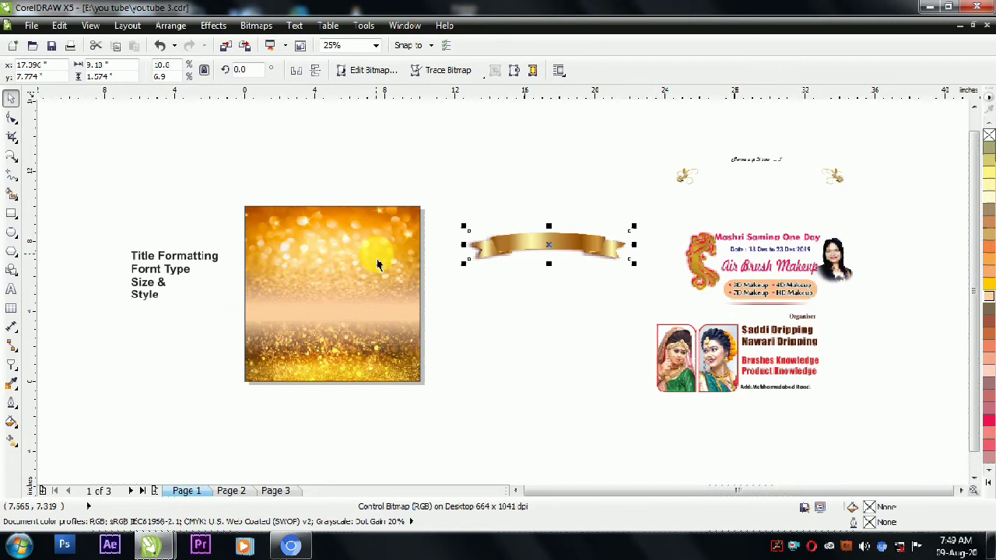
{"action": "left_click", "coordinate": [536, 299]}
{"action": "left_click", "coordinate": [534, 249]}
{"action": "left_click", "coordinate": [355, 268], "text": "shift"}
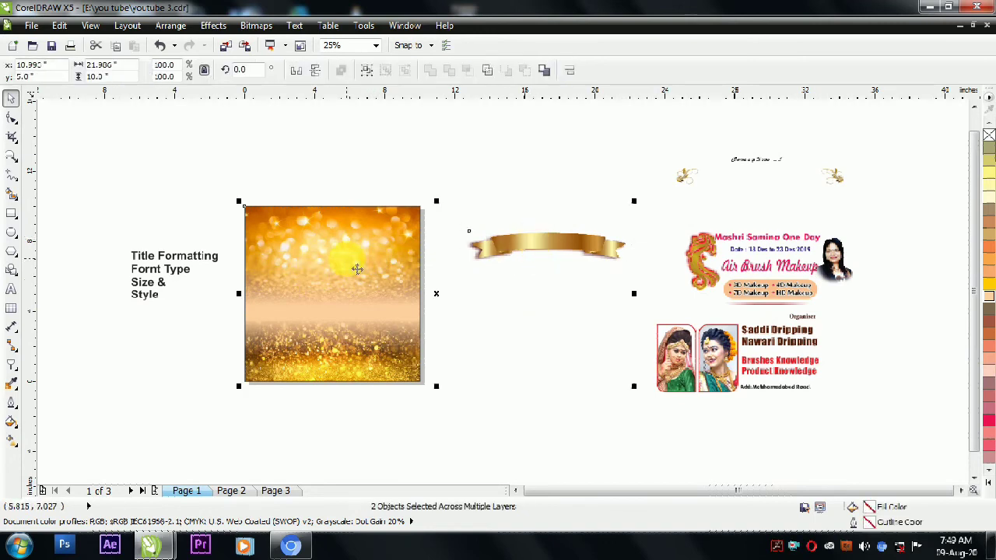
{"action": "key", "text": "c"}
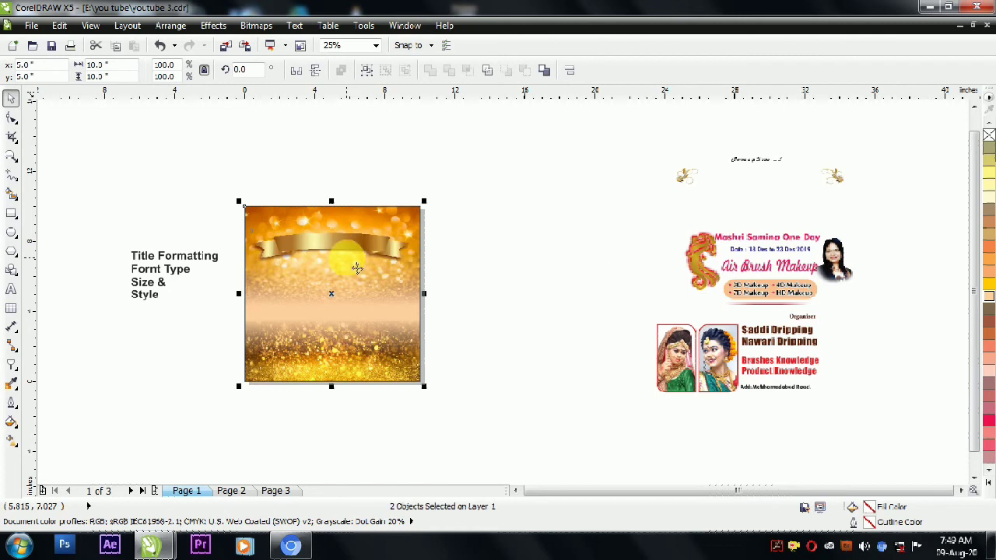
{"action": "left_click", "coordinate": [488, 231]}
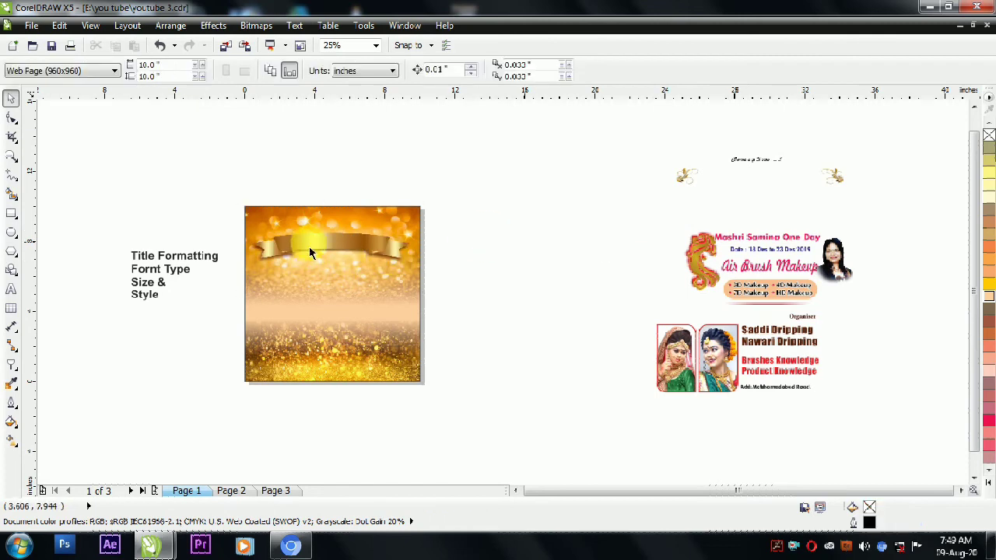
{"action": "left_click", "coordinate": [309, 246]}
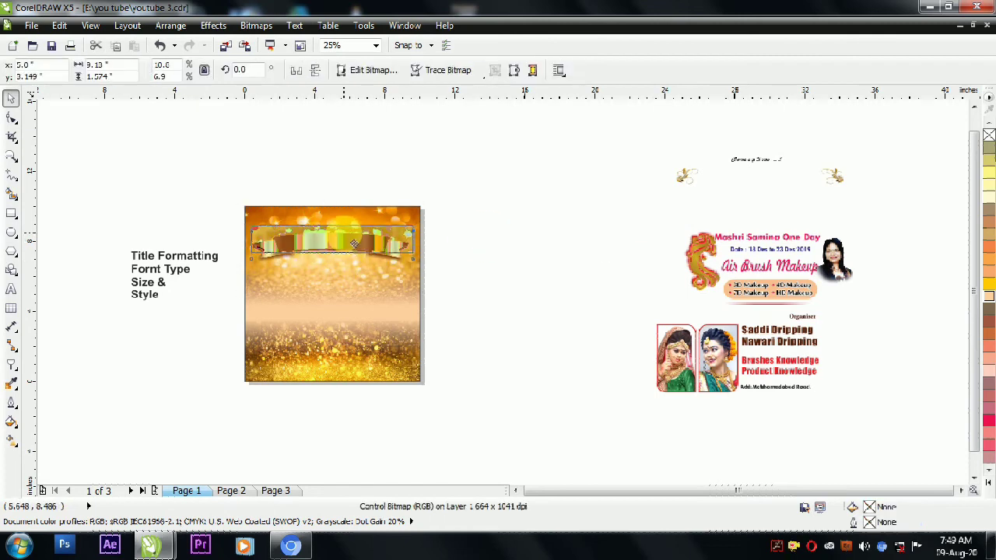
{"action": "left_click_drag", "start_coordinate": [354, 244], "coordinate": [354, 242]}
Centre the "Coming Soon ...!" text above the ribbon and place the pink "One Day" headline on the ribbon.
{"action": "mouse_move", "coordinate": [756, 167]}
{"action": "left_mouse_down"}
{"action": "mouse_move", "coordinate": [395, 195]}
{"action": "mouse_move", "coordinate": [340, 230]}
{"action": "left_mouse_up"}
{"action": "left_click", "coordinate": [333, 285], "text": "shift"}
{"action": "left_click", "coordinate": [545, 213]}
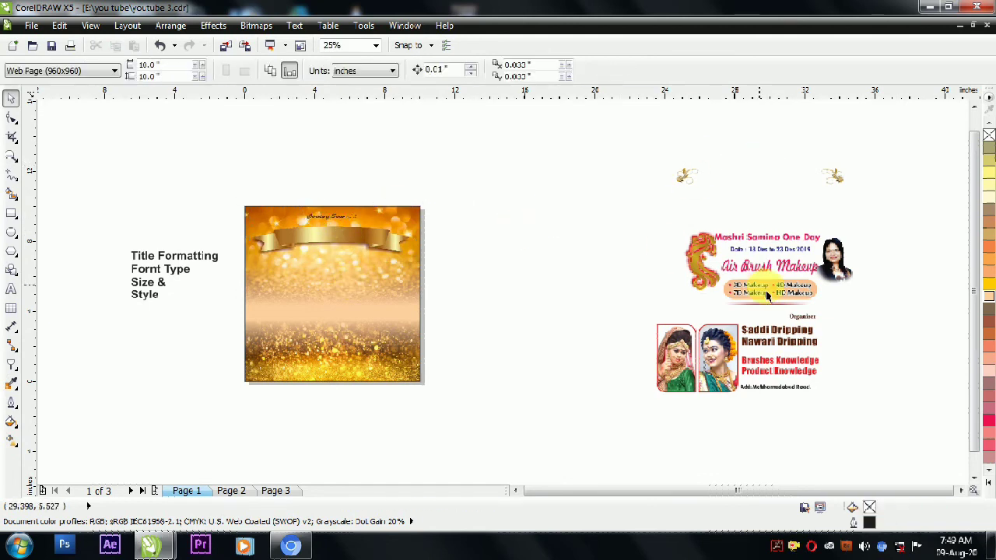
{"action": "left_click_drag", "start_coordinate": [741, 249], "coordinate": [342, 245]}
{"action": "scroll", "coordinate": [297, 244], "scroll_direction": "up", "scroll_amount": 1}
{"action": "scroll", "coordinate": [302, 247], "scroll_direction": "up", "scroll_amount": 1}
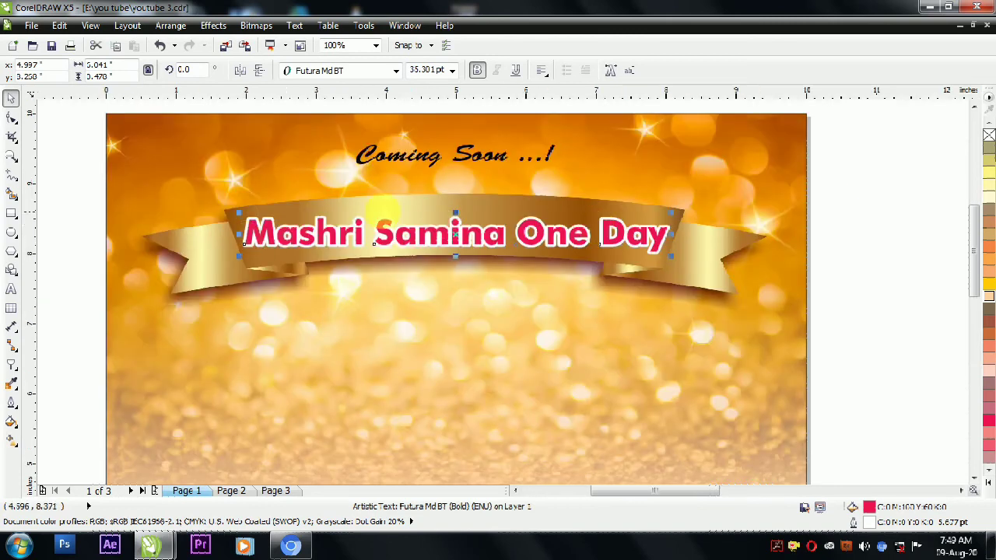
Apply an envelope to the pink headline, raising the middle of its upper and lower edges to arch it along the ribbon.
{"action": "left_click", "coordinate": [12, 367]}
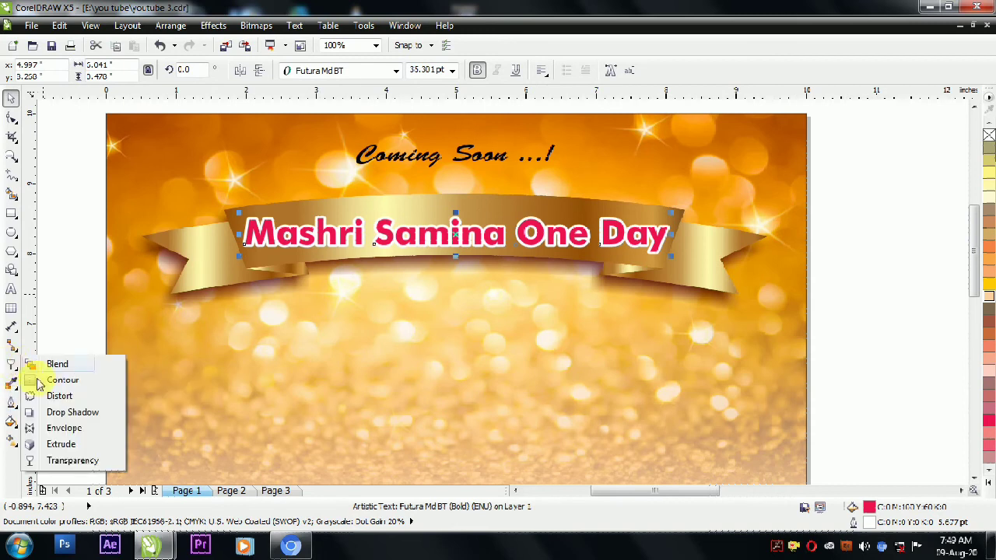
{"action": "left_click", "coordinate": [63, 428]}
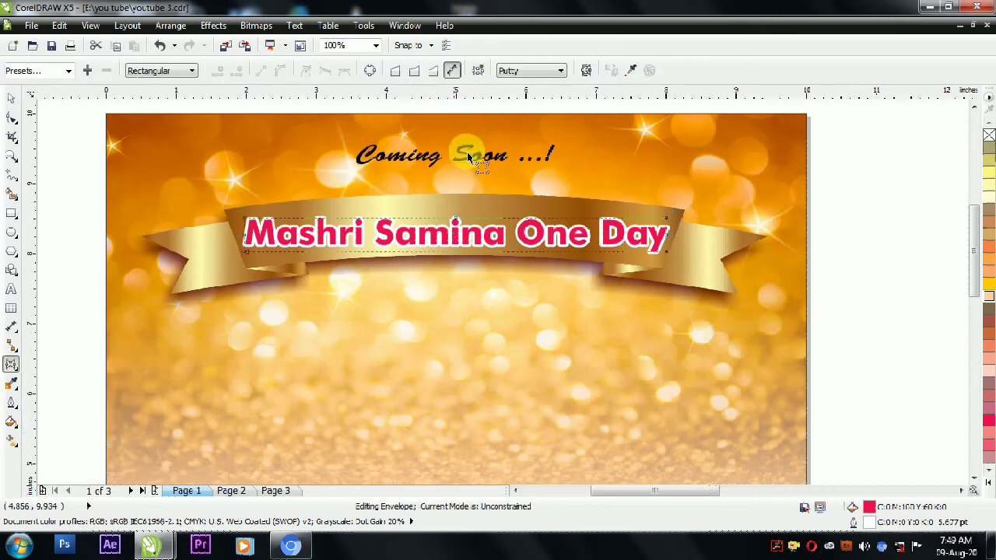
{"action": "left_click", "coordinate": [458, 226]}
{"action": "left_click_drag", "start_coordinate": [458, 226], "coordinate": [459, 211]}
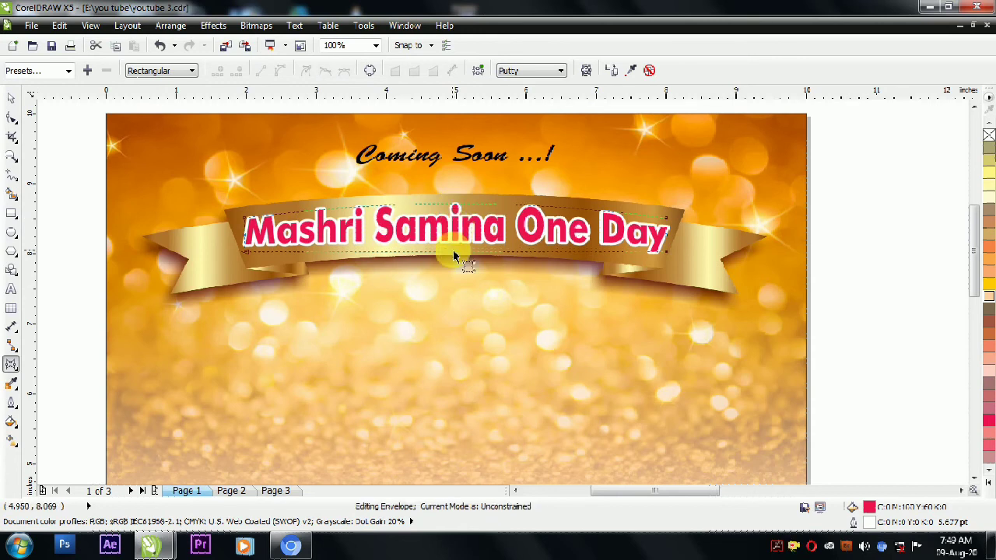
{"action": "left_click_drag", "start_coordinate": [453, 254], "coordinate": [456, 246]}
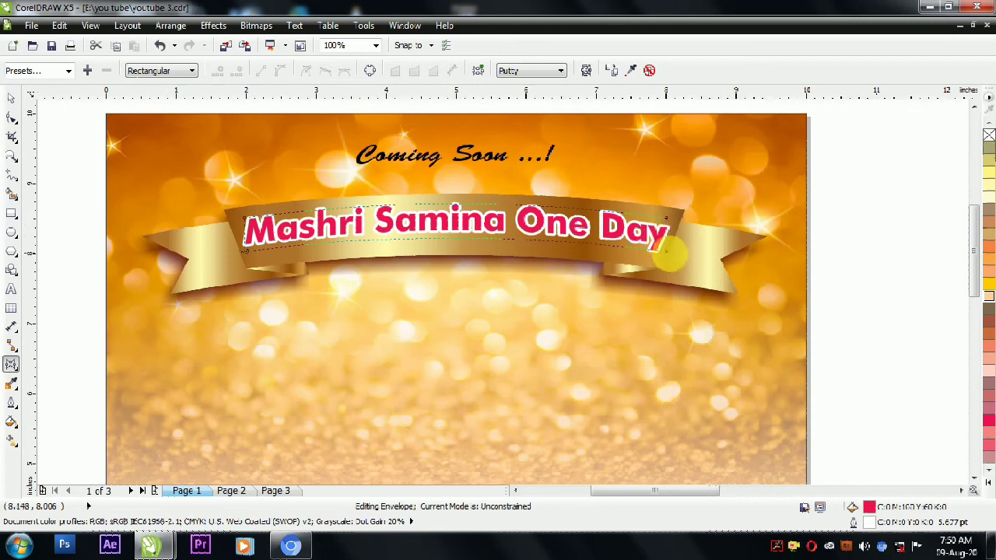
Pull the headline envelope's lower corners slightly inward to fit the text within the ribbon's ends.
{"action": "left_click_drag", "start_coordinate": [668, 262], "coordinate": [640, 251]}
{"action": "left_click", "coordinate": [234, 240]}
{"action": "mouse_move", "coordinate": [242, 241]}
{"action": "left_mouse_down"}
{"action": "mouse_move", "coordinate": [251, 257]}
{"action": "mouse_move", "coordinate": [243, 230]}
{"action": "mouse_move", "coordinate": [249, 248]}
{"action": "left_mouse_up"}
{"action": "key", "text": "space"}
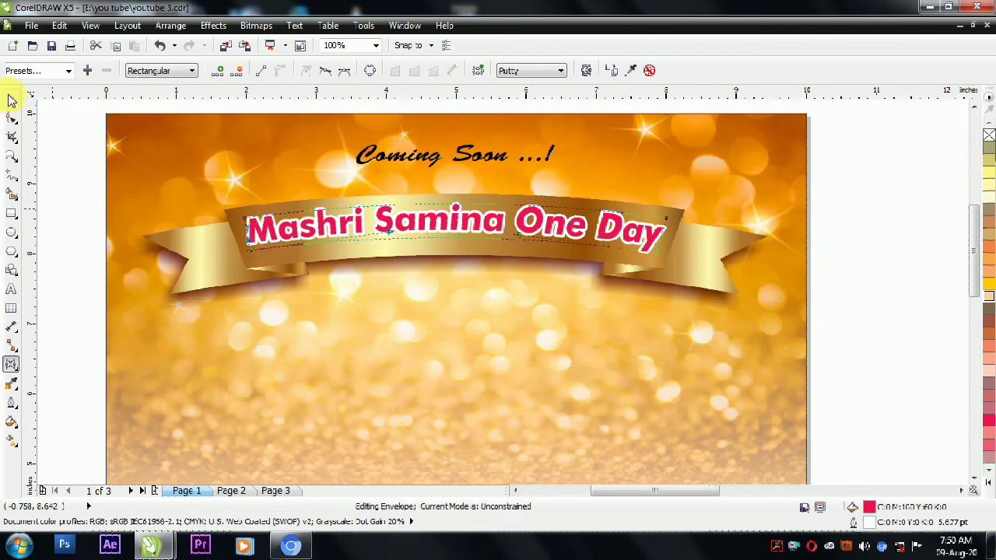
{"action": "mouse_move", "coordinate": [456, 258]}
{"action": "left_mouse_down"}
{"action": "mouse_move", "coordinate": [474, 275]}
{"action": "mouse_move", "coordinate": [463, 262]}
{"action": "left_mouse_up"}
{"action": "left_click", "coordinate": [899, 210]}
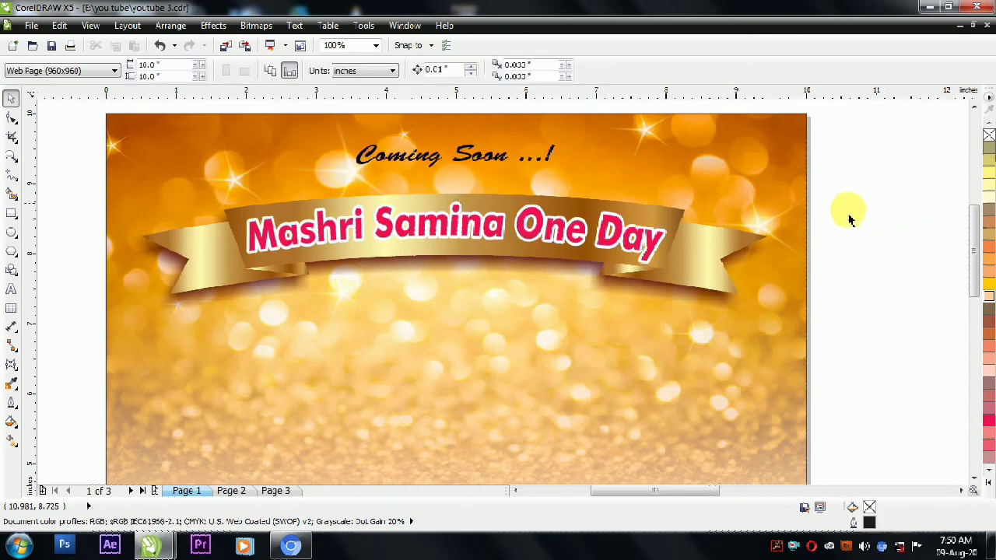
Clear the existing drop shadow from the gold ribbon.
{"action": "left_click", "coordinate": [254, 298]}
{"action": "left_click", "coordinate": [246, 315]}
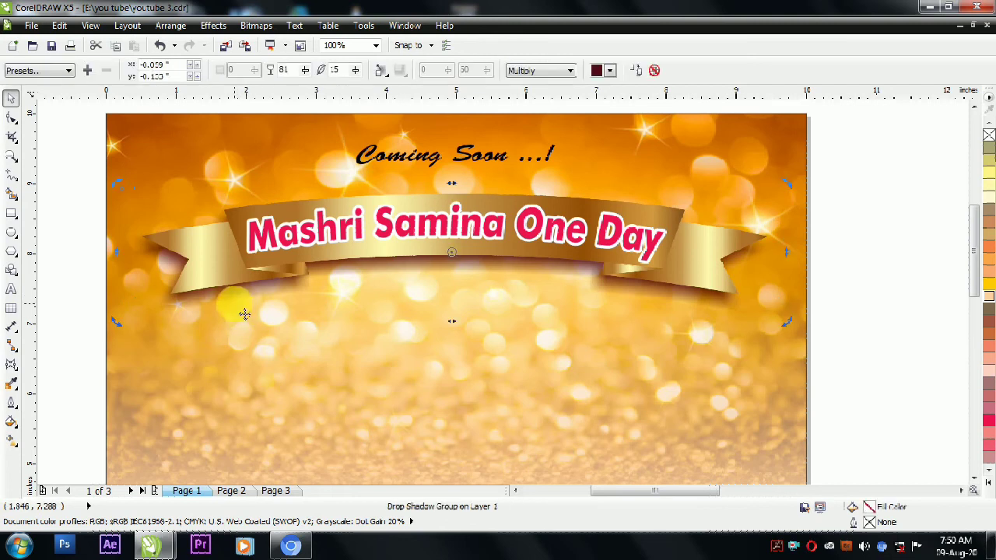
{"action": "left_click", "coordinate": [655, 74]}
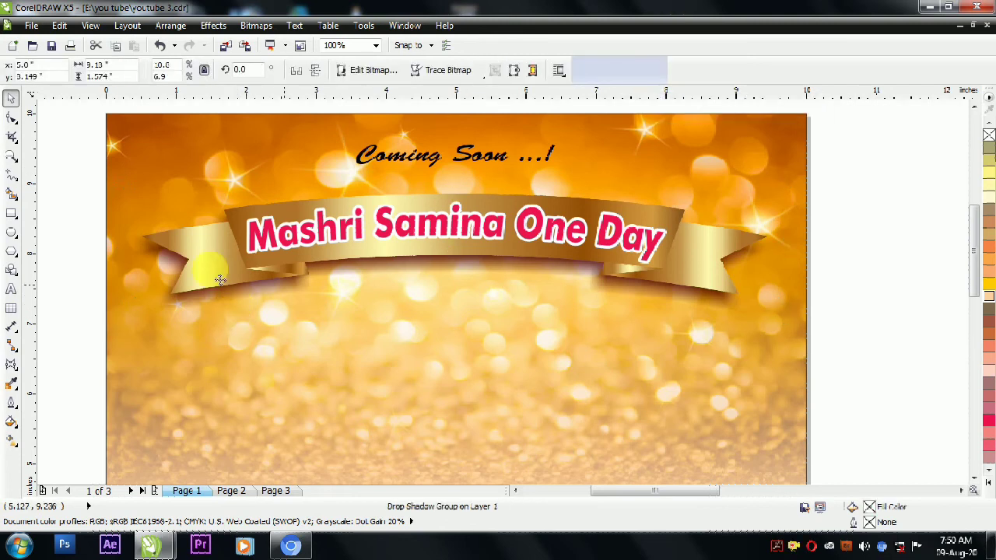
Cast a new drop shadow down and slightly left from the ribbon, about 0.075 by 0.147 inches, with opacity 76.
{"action": "left_click", "coordinate": [10, 367]}
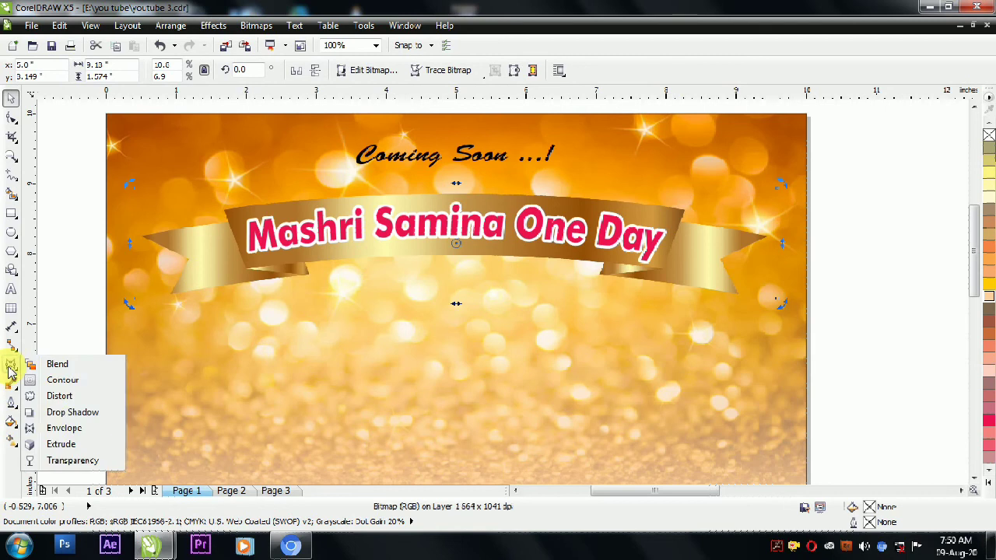
{"action": "left_click", "coordinate": [64, 413]}
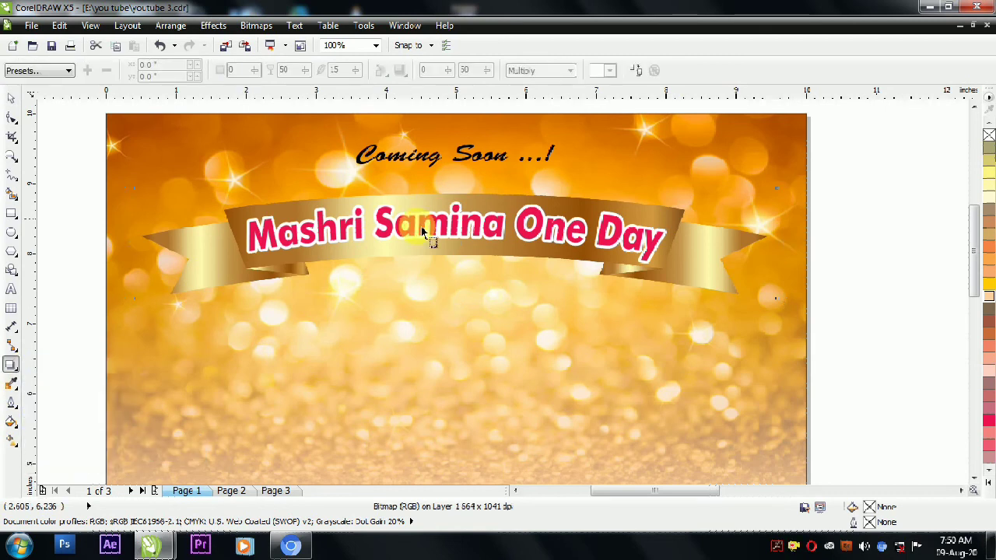
{"action": "left_click_drag", "start_coordinate": [433, 246], "coordinate": [432, 325]}
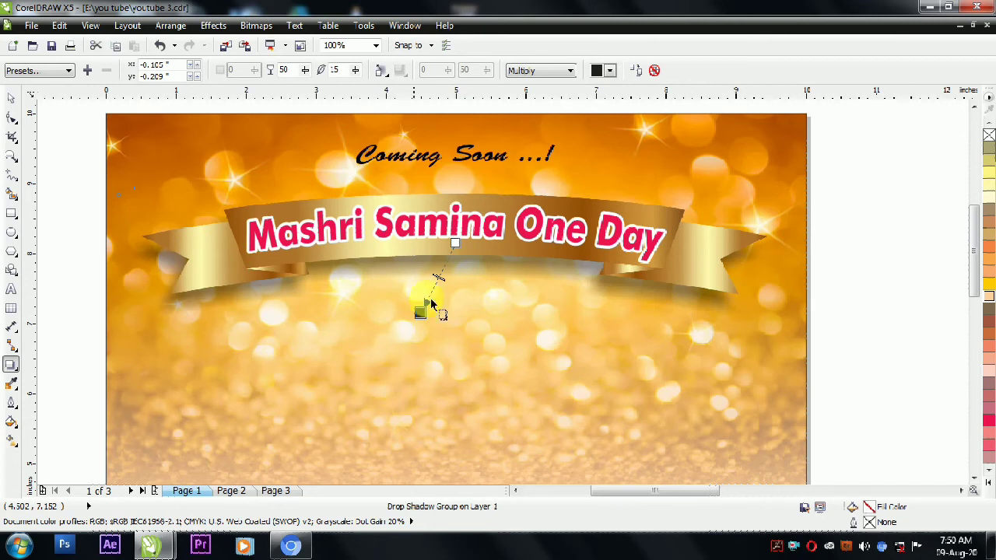
{"action": "mouse_move", "coordinate": [430, 324]}
{"action": "left_mouse_down"}
{"action": "mouse_move", "coordinate": [419, 310]}
{"action": "mouse_move", "coordinate": [431, 318]}
{"action": "left_mouse_up"}
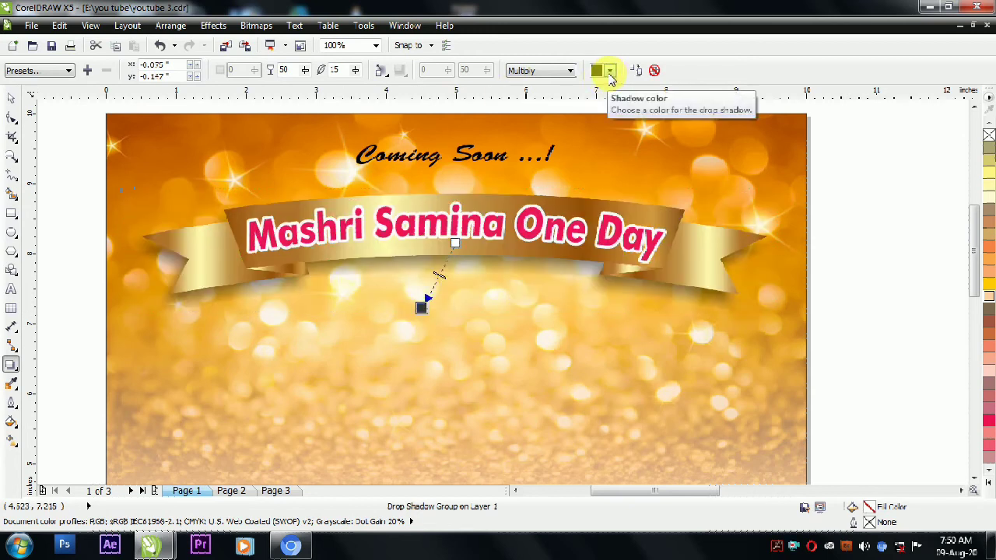
{"action": "left_click_drag", "start_coordinate": [307, 70], "coordinate": [328, 74]}
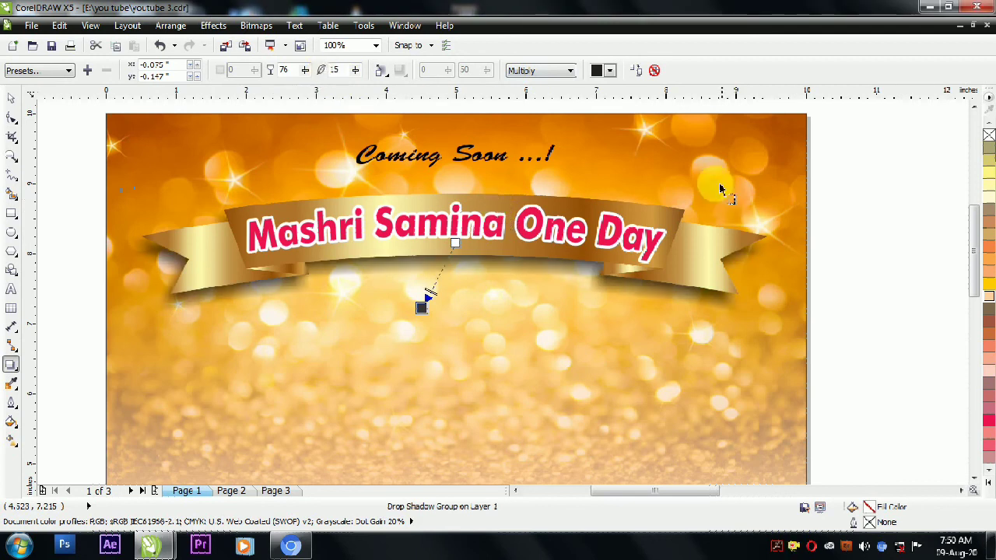
Set the ribbon's shadow colour to dark red, C34 M100 Y95 K54, in the CMYK model.
{"action": "left_click", "coordinate": [609, 70]}
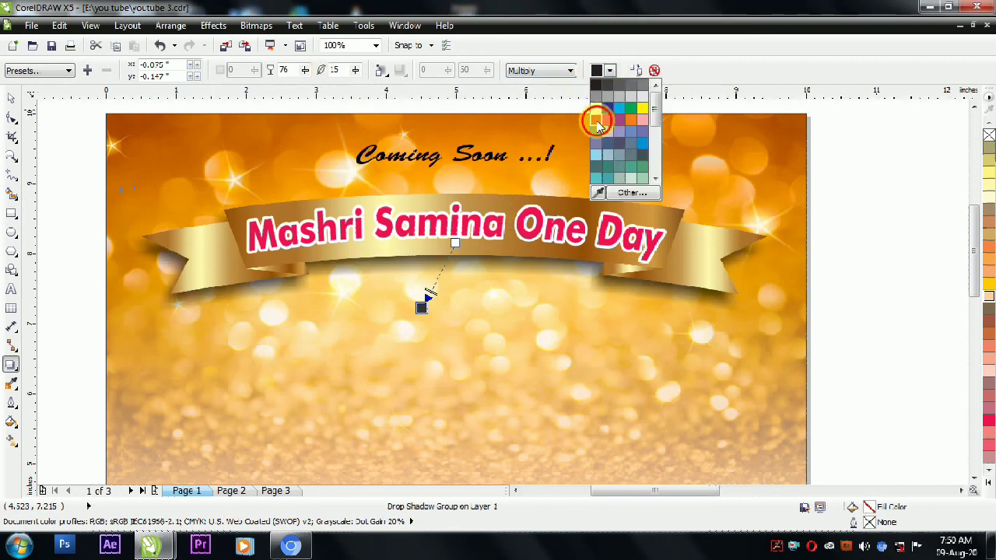
{"action": "left_click", "coordinate": [596, 120]}
{"action": "left_click", "coordinate": [610, 71]}
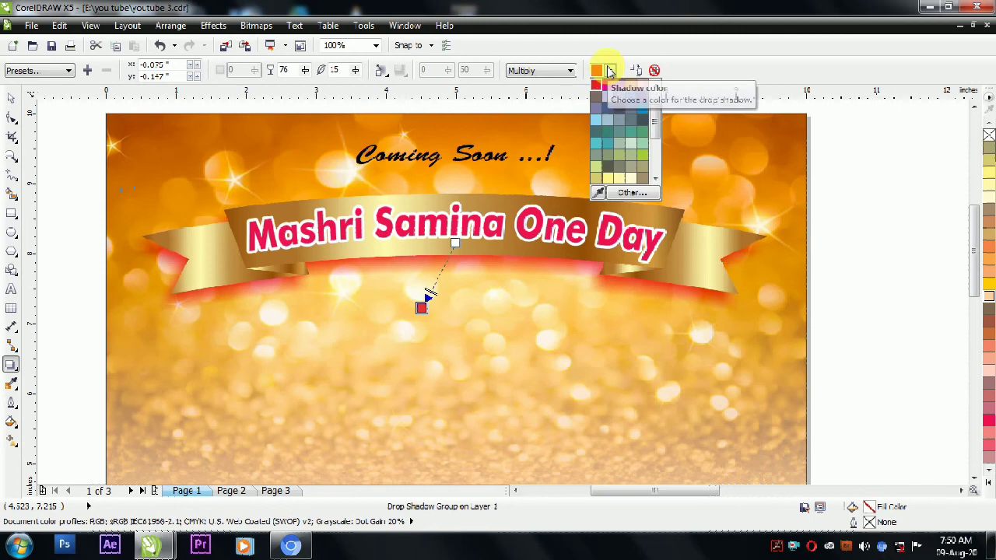
{"action": "left_click", "coordinate": [622, 201]}
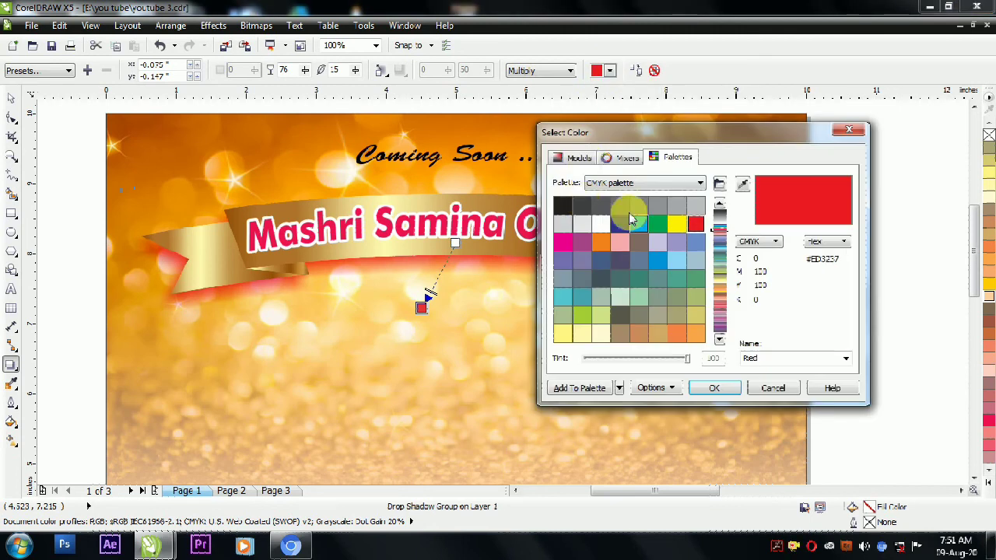
{"action": "left_click", "coordinate": [583, 160]}
{"action": "left_click", "coordinate": [653, 304]}
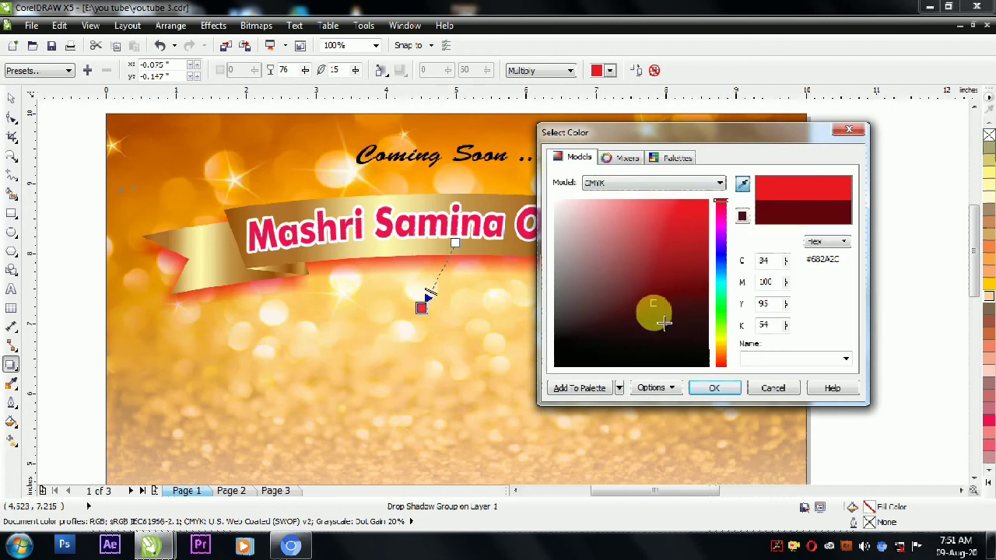
{"action": "left_click", "coordinate": [712, 388]}
{"action": "left_click", "coordinate": [11, 97]}
{"action": "mouse_move", "coordinate": [499, 228]}
{"action": "left_mouse_down"}
{"action": "mouse_move", "coordinate": [509, 231]}
{"action": "mouse_move", "coordinate": [492, 220]}
{"action": "left_mouse_up"}
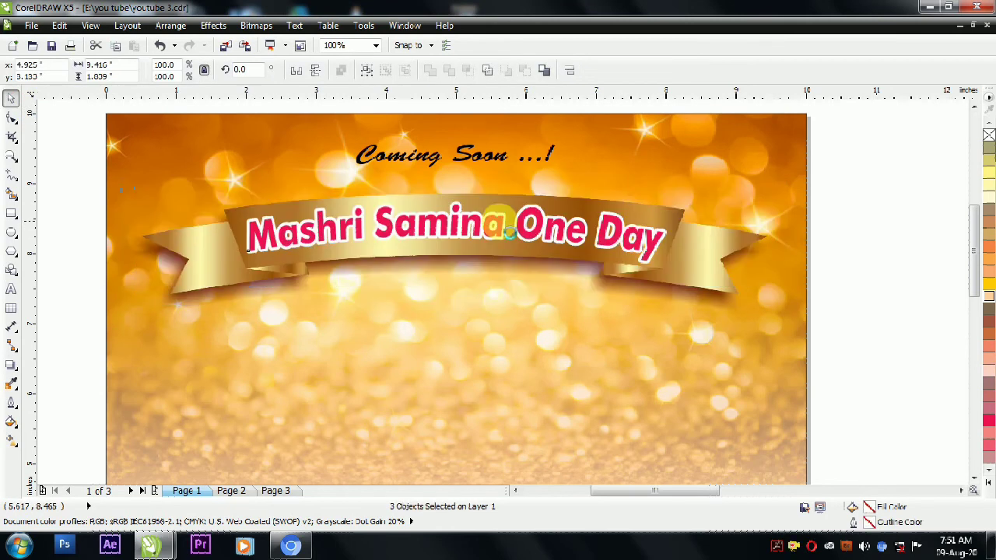
{"action": "left_click", "coordinate": [844, 266]}
Move the red-and-gold ornament and the woman's portrait together onto the page below the ribbon, one beside each edge.
{"action": "scroll", "coordinate": [455, 248], "scroll_direction": "down", "scroll_amount": 3}
{"action": "scroll", "coordinate": [566, 253], "scroll_direction": "up", "scroll_amount": 1}
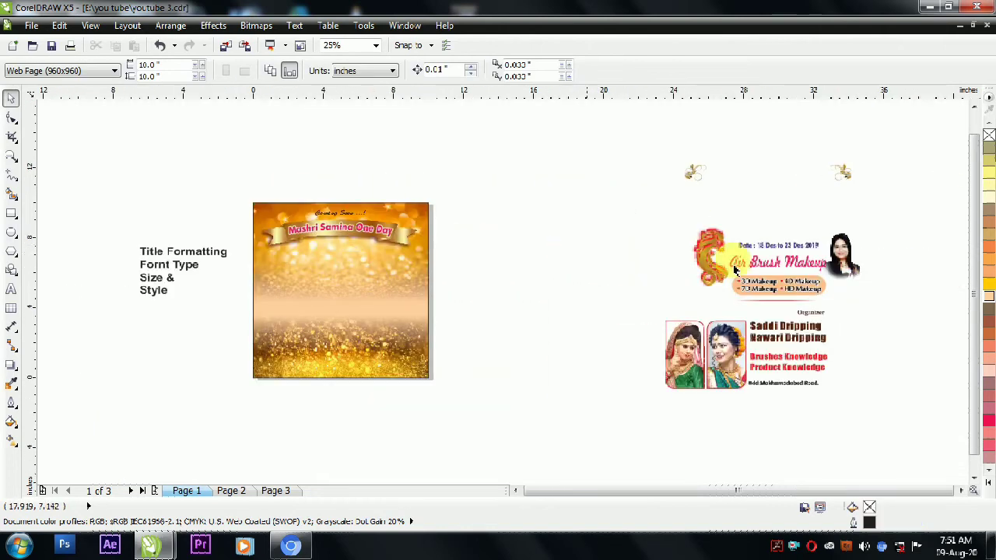
{"action": "left_click", "coordinate": [848, 263]}
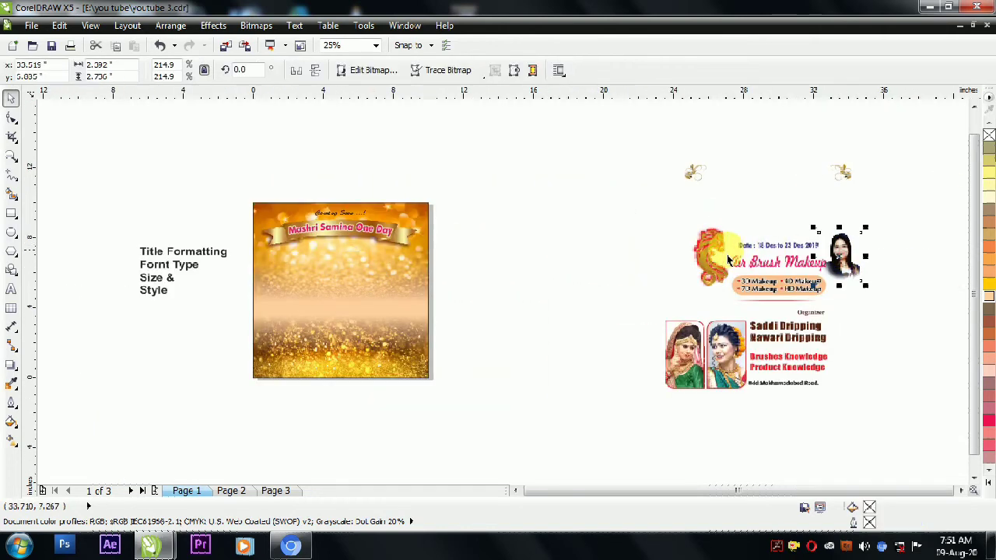
{"action": "left_click", "coordinate": [716, 256]}
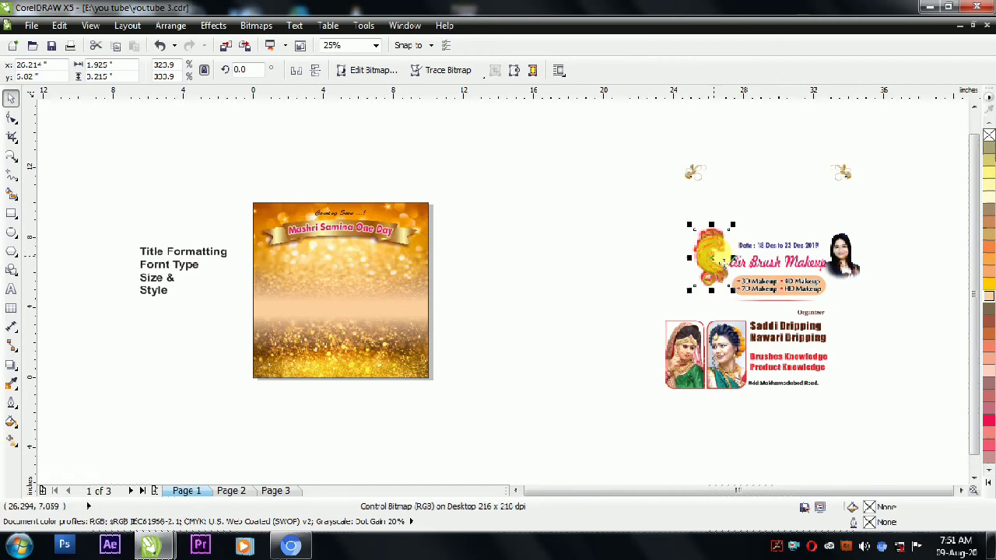
{"action": "left_click", "coordinate": [840, 257], "text": "shift"}
{"action": "left_click_drag", "start_coordinate": [691, 257], "coordinate": [684, 257]}
{"action": "left_click_drag", "start_coordinate": [852, 267], "coordinate": [419, 283]}
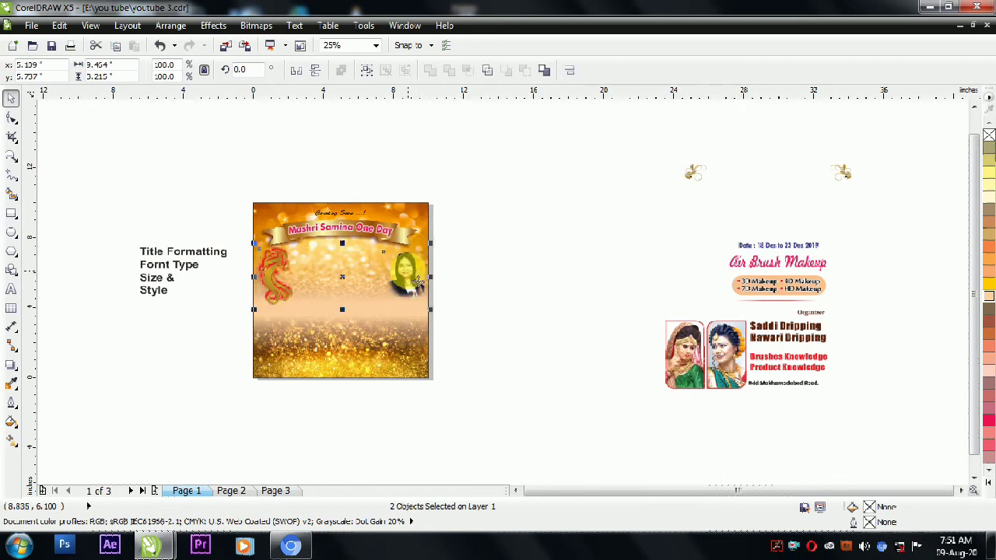
Place the "Date : 18 Des to 23 Des 2019" text just below the ribbon, between the ornament and the portrait.
{"action": "left_click", "coordinate": [651, 244]}
{"action": "left_click", "coordinate": [796, 243]}
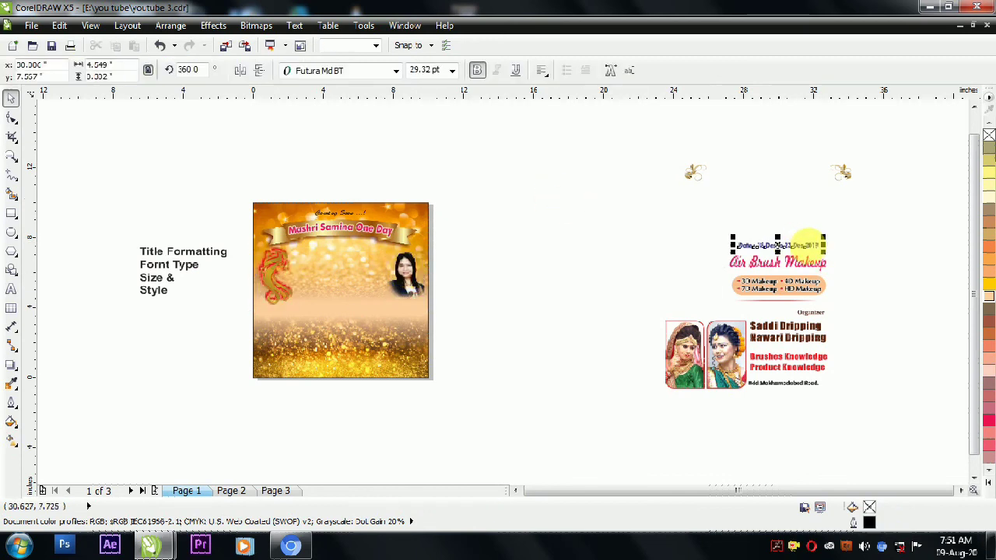
{"action": "left_click_drag", "start_coordinate": [790, 248], "coordinate": [379, 263]}
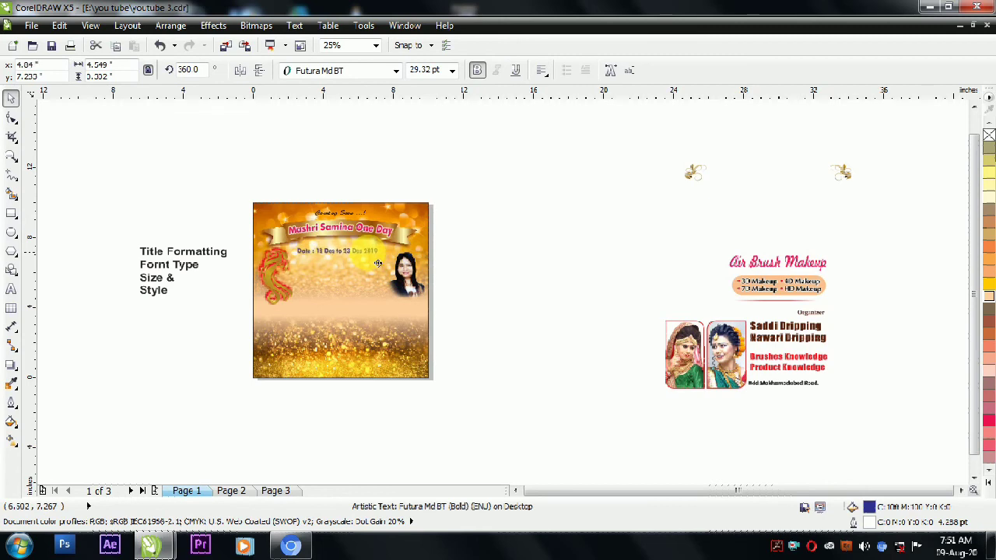
{"action": "left_click_drag", "start_coordinate": [378, 263], "coordinate": [378, 263]}
{"action": "scroll", "coordinate": [298, 251], "scroll_direction": "up", "scroll_amount": 1}
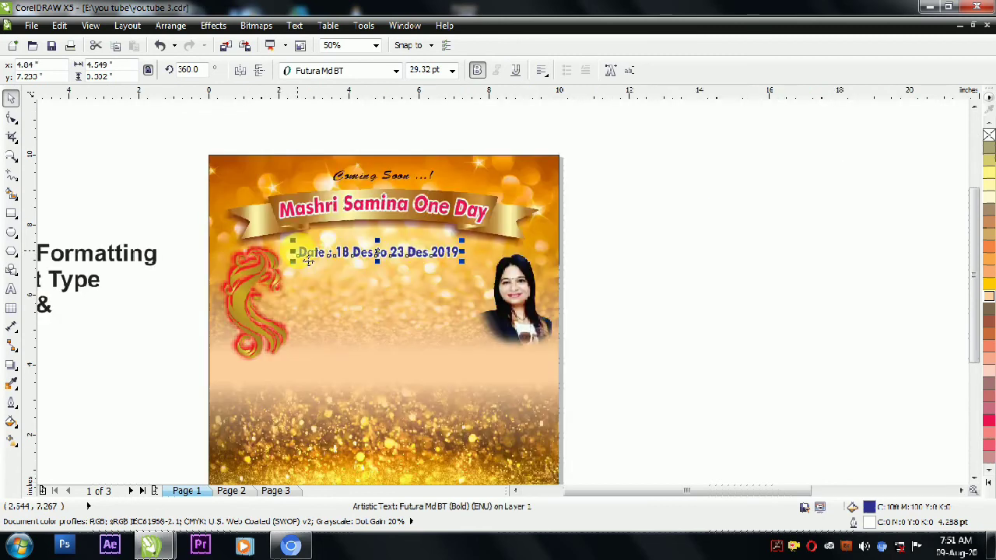
{"action": "scroll", "coordinate": [245, 223], "scroll_direction": "down", "scroll_amount": 2}
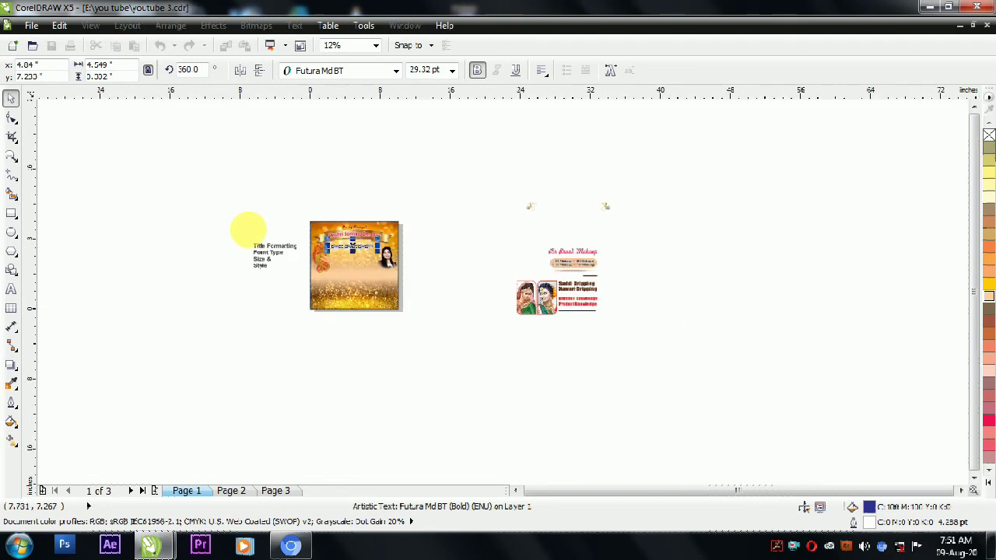
Set the font of the "Date : 18 Des to 23 Des 2019" text to Futura-Bold.
{"action": "scroll", "coordinate": [280, 257], "scroll_direction": "up", "scroll_amount": 1}
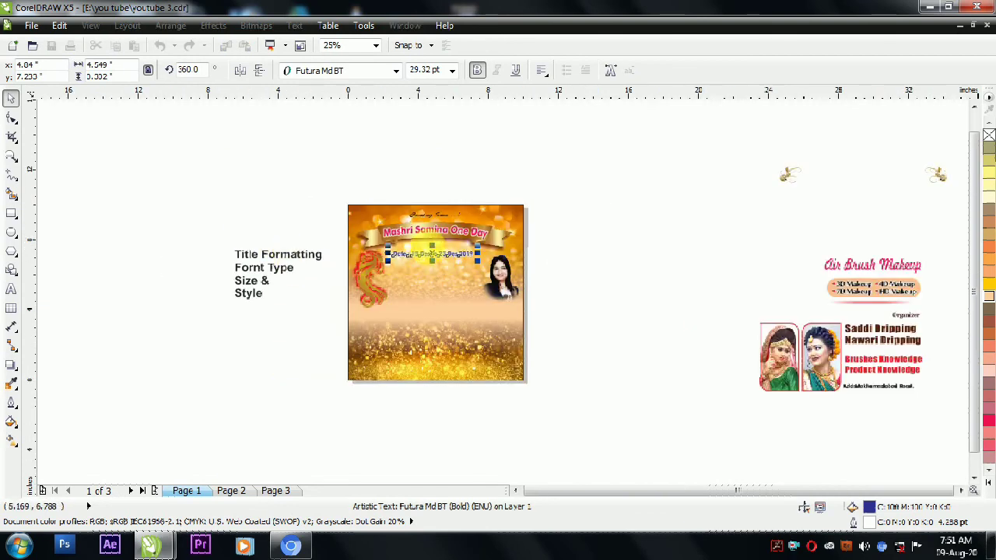
{"action": "left_click", "coordinate": [417, 261]}
{"action": "scroll", "coordinate": [417, 262], "scroll_direction": "up", "scroll_amount": 1}
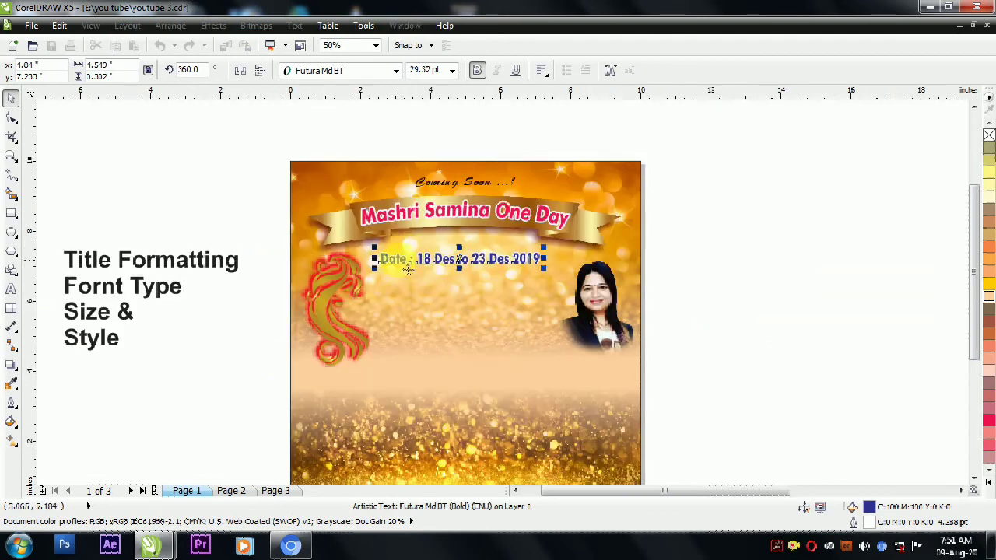
{"action": "left_click", "coordinate": [397, 74]}
{"action": "left_click", "coordinate": [354, 146]}
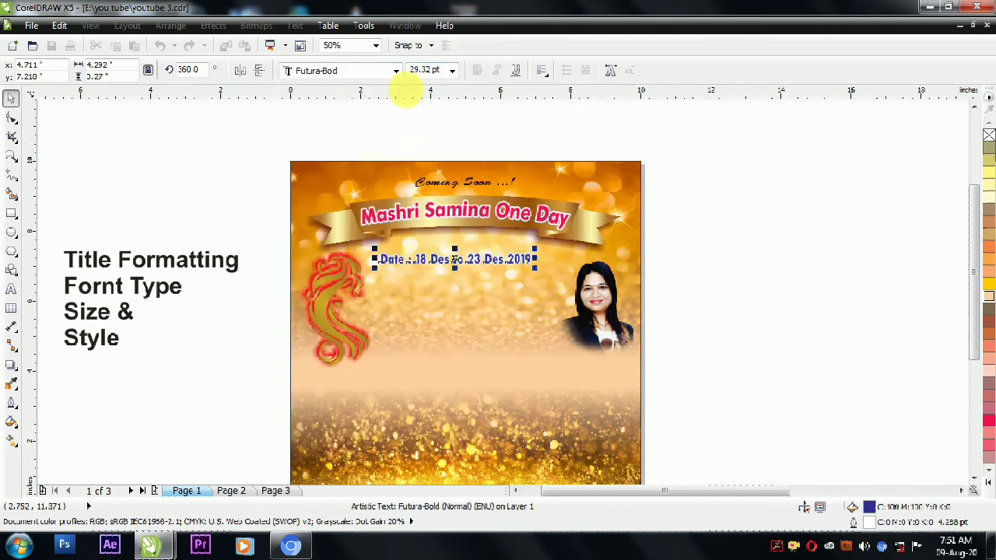
Try Freehand521 BT on the date text and return it to Futura-Bold.
{"action": "left_click", "coordinate": [396, 71]}
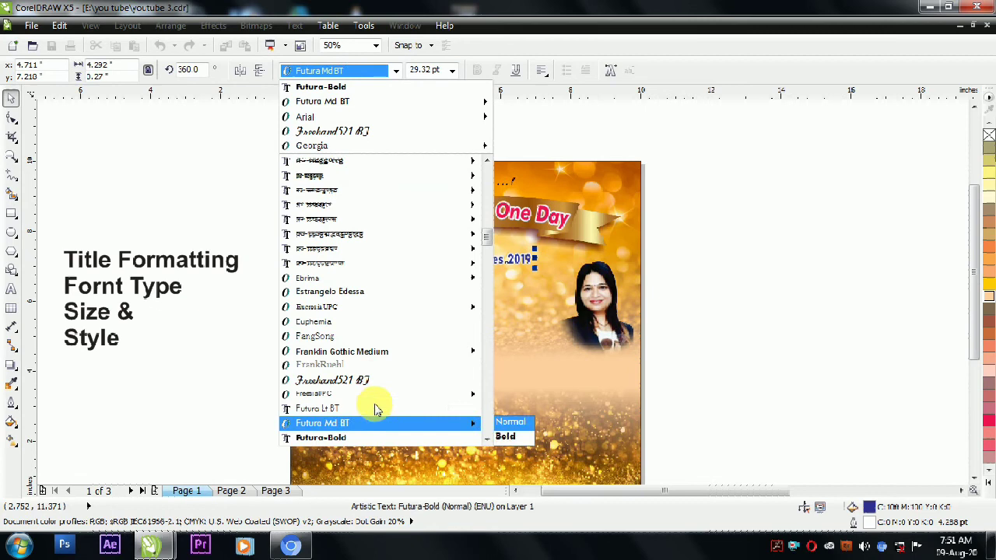
{"action": "left_click", "coordinate": [350, 380]}
{"action": "left_click", "coordinate": [537, 269]}
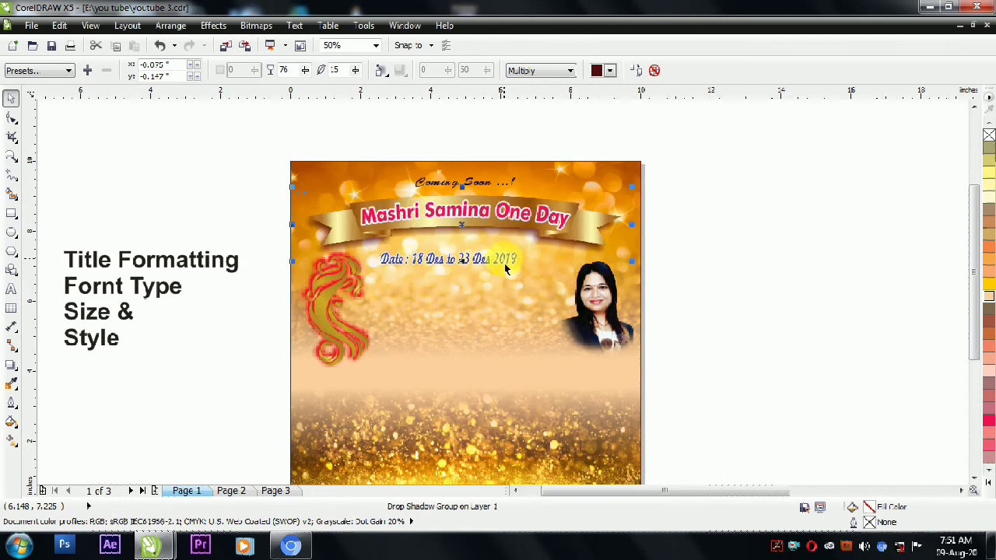
{"action": "left_click", "coordinate": [447, 259]}
{"action": "left_click", "coordinate": [396, 71]}
{"action": "left_click", "coordinate": [340, 117]}
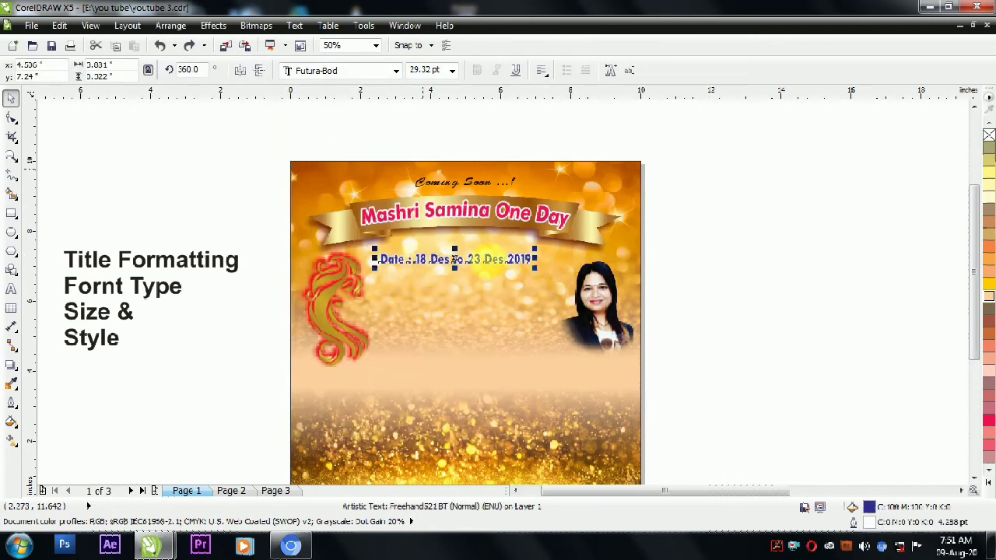
Stretch the date text to about 5.02 inches wide and set its font size to 36 pt.
{"action": "left_click_drag", "start_coordinate": [562, 271], "coordinate": [574, 277]}
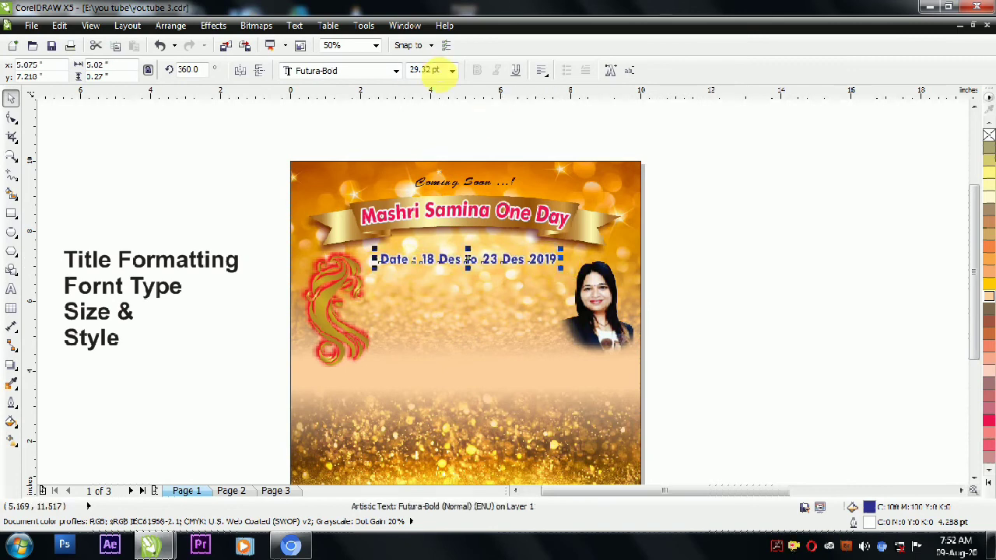
{"action": "left_click", "coordinate": [452, 70]}
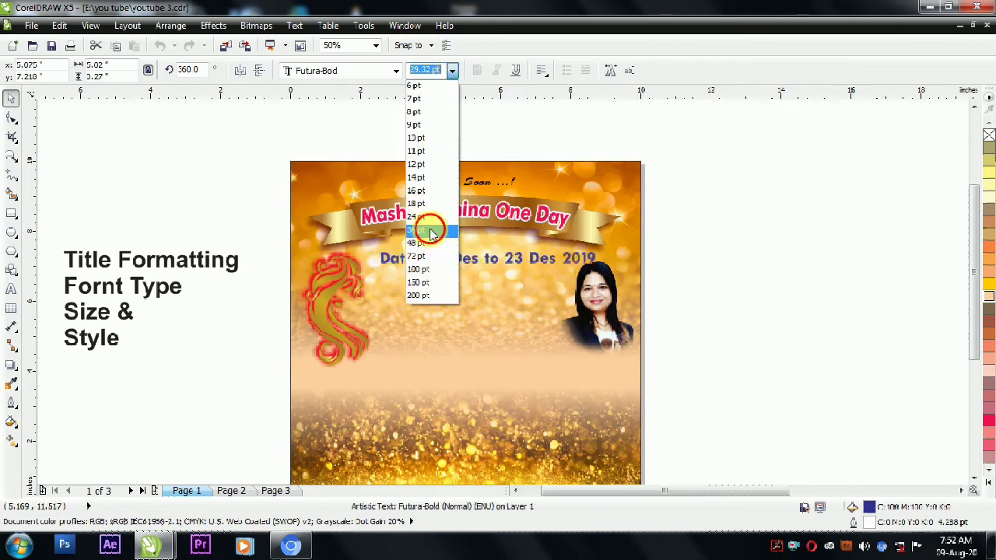
{"action": "left_click", "coordinate": [429, 220]}
{"action": "left_click", "coordinate": [452, 72]}
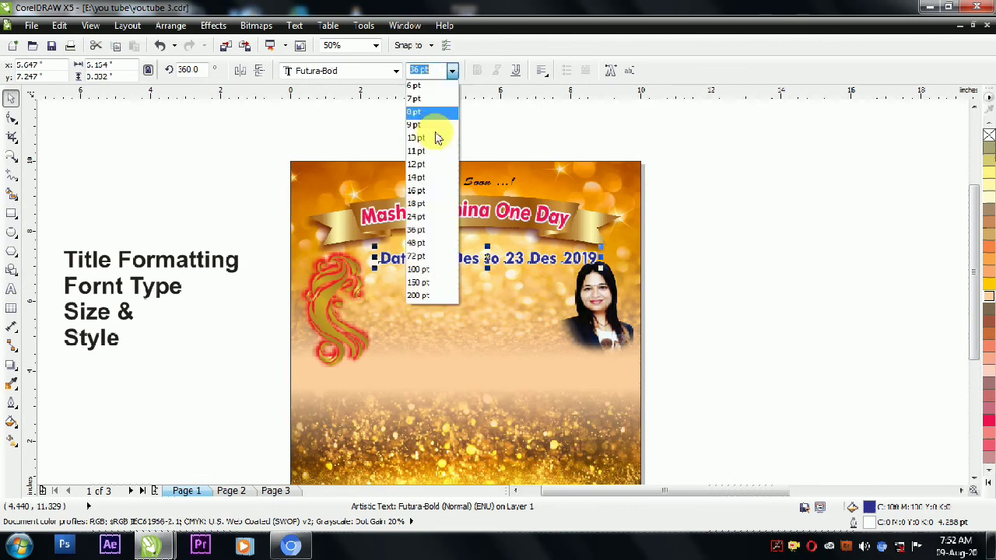
{"action": "left_click", "coordinate": [435, 231]}
Shrink the date text to about 29.9 pt and centre it across the page just below the ribbon.
{"action": "left_click_drag", "start_coordinate": [602, 262], "coordinate": [554, 260]}
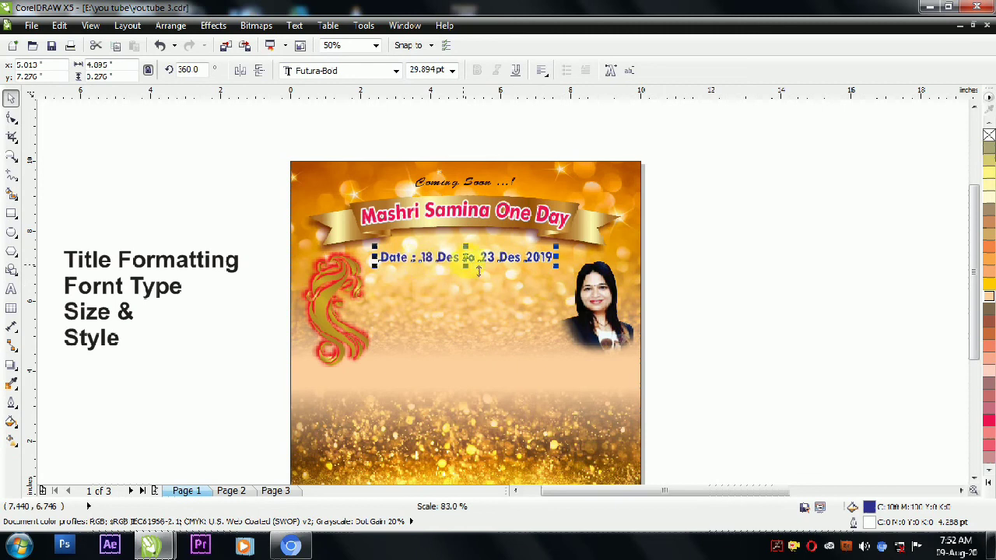
{"action": "left_click_drag", "start_coordinate": [467, 260], "coordinate": [465, 256]}
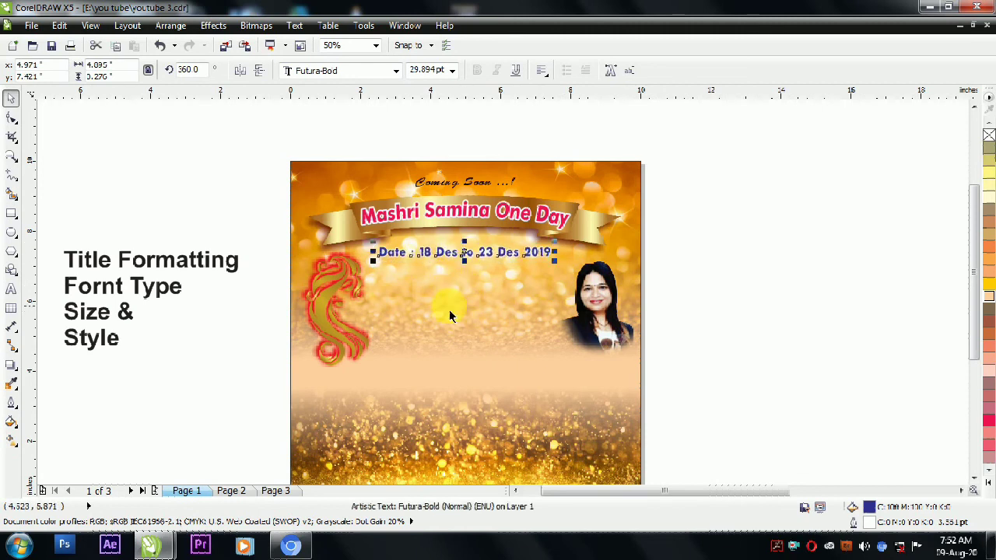
{"action": "left_click", "coordinate": [333, 185], "text": "shift"}
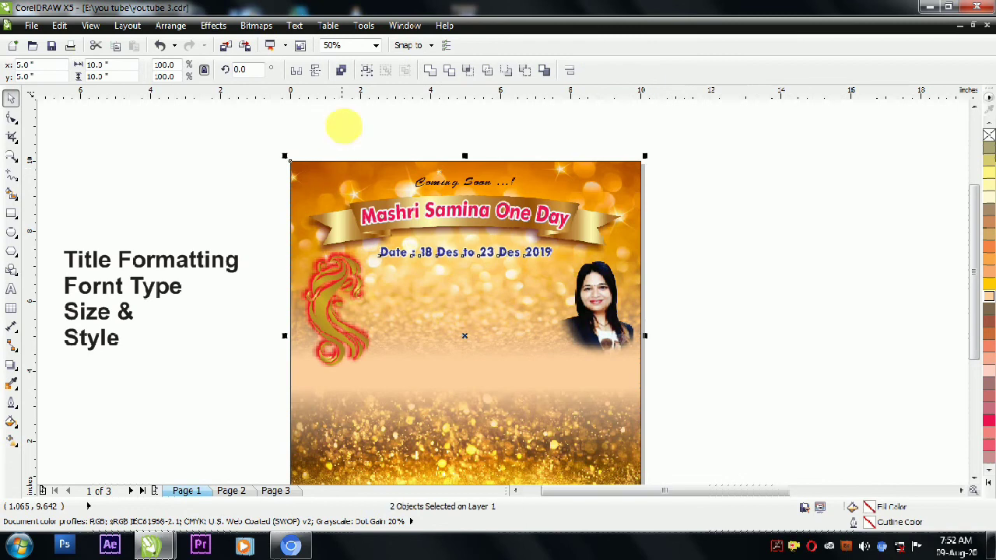
{"action": "left_click", "coordinate": [366, 140]}
Move the "Air Brush Makeup" title from the prepared elements onto the page, below the date and between the ornament and portrait.
{"action": "scroll", "coordinate": [423, 151], "scroll_direction": "down", "scroll_amount": 3}
{"action": "scroll", "coordinate": [430, 148], "scroll_direction": "down", "scroll_amount": 2}
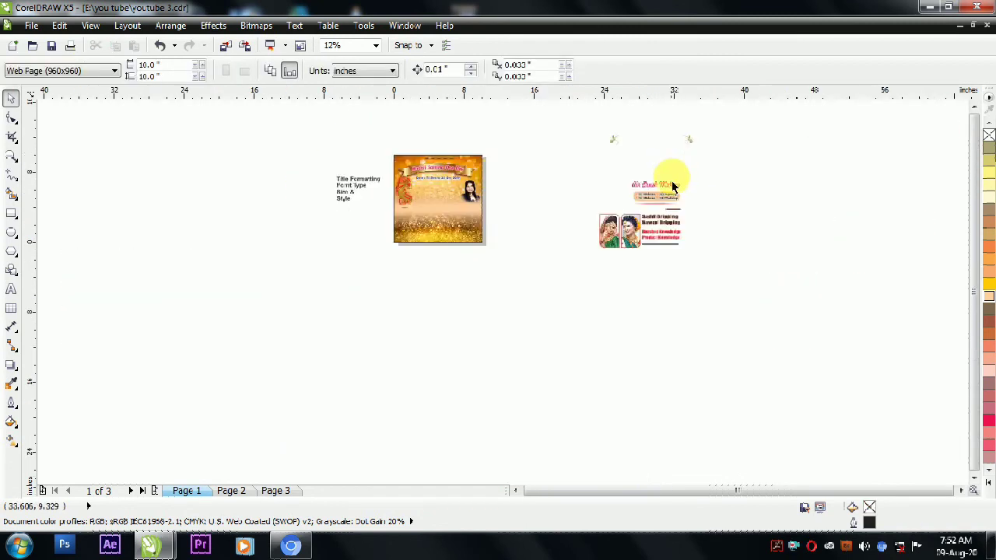
{"action": "scroll", "coordinate": [634, 184], "scroll_direction": "up", "scroll_amount": 3}
{"action": "left_click", "coordinate": [685, 201]}
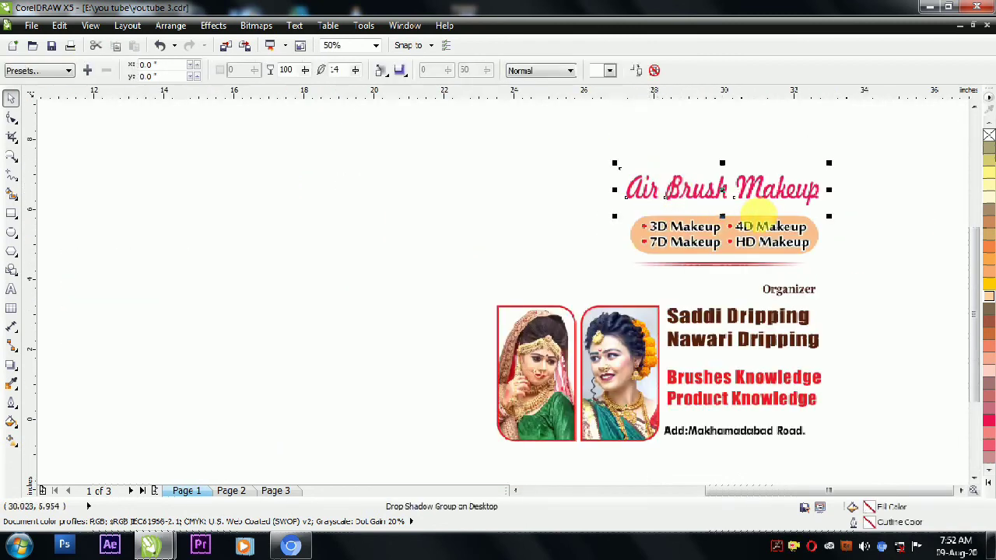
{"action": "left_click", "coordinate": [857, 198]}
{"action": "scroll", "coordinate": [857, 198], "scroll_direction": "down", "scroll_amount": 3}
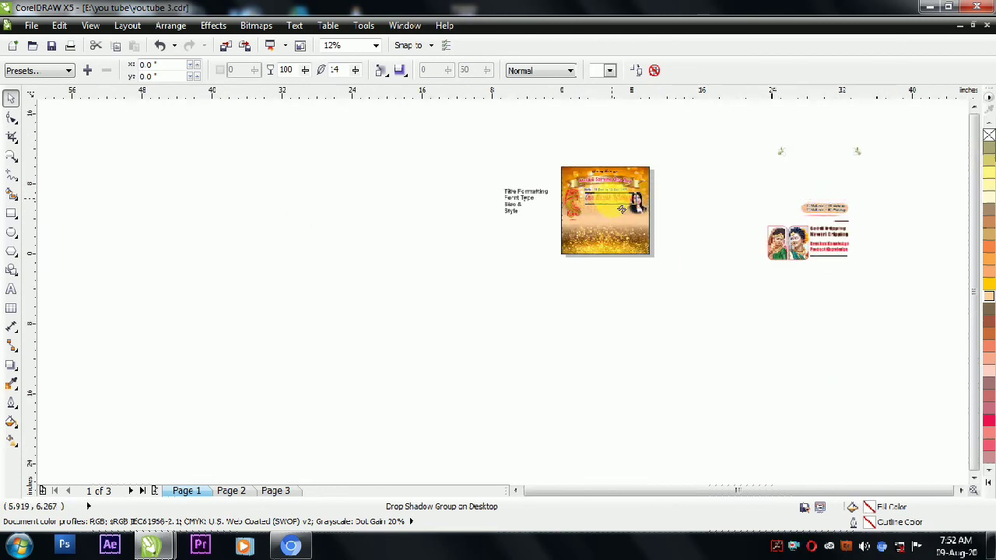
{"action": "left_click", "coordinate": [607, 200]}
{"action": "scroll", "coordinate": [604, 195], "scroll_direction": "up", "scroll_amount": 3}
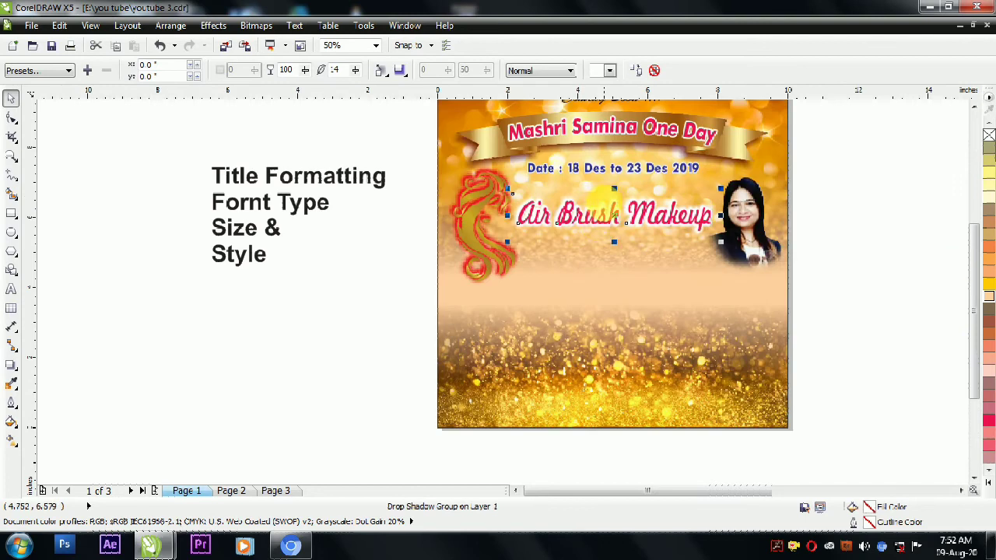
Scale the "Air Brush Makeup" title to about 95.5% and centre it horizontally on the page close under the date.
{"action": "left_click_drag", "start_coordinate": [609, 233], "coordinate": [603, 214]}
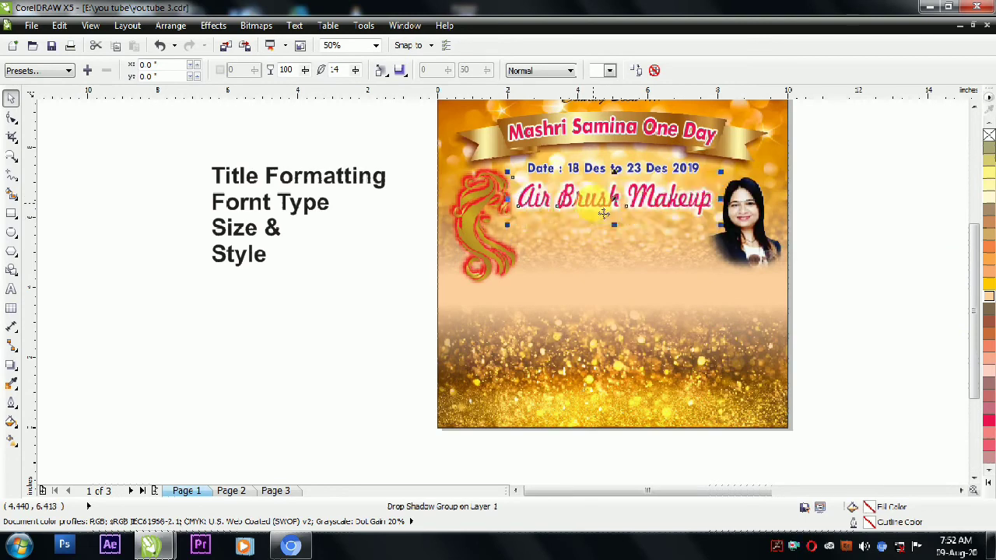
{"action": "left_click_drag", "start_coordinate": [606, 221], "coordinate": [609, 223]}
{"action": "left_click_drag", "start_coordinate": [508, 227], "coordinate": [513, 225]}
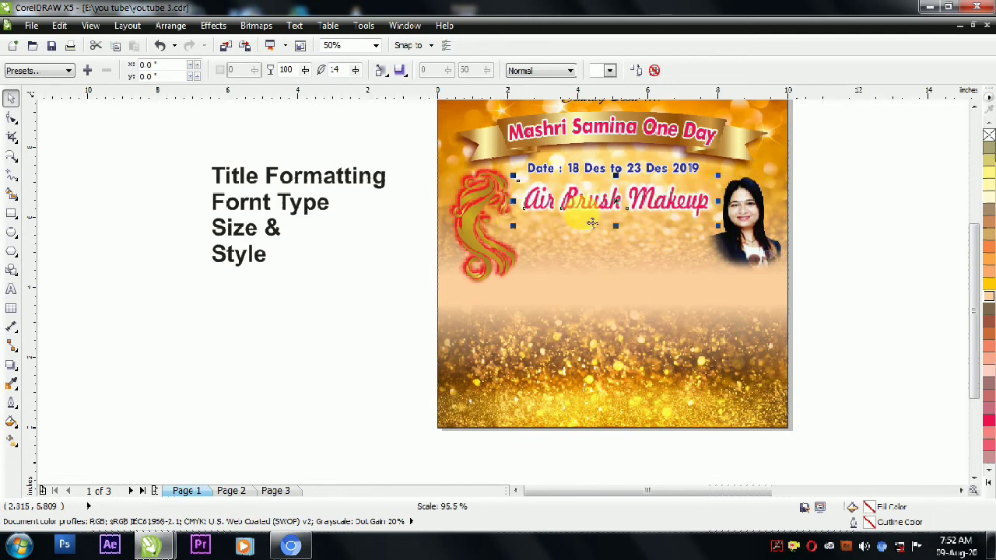
{"action": "left_click", "coordinate": [591, 339]}
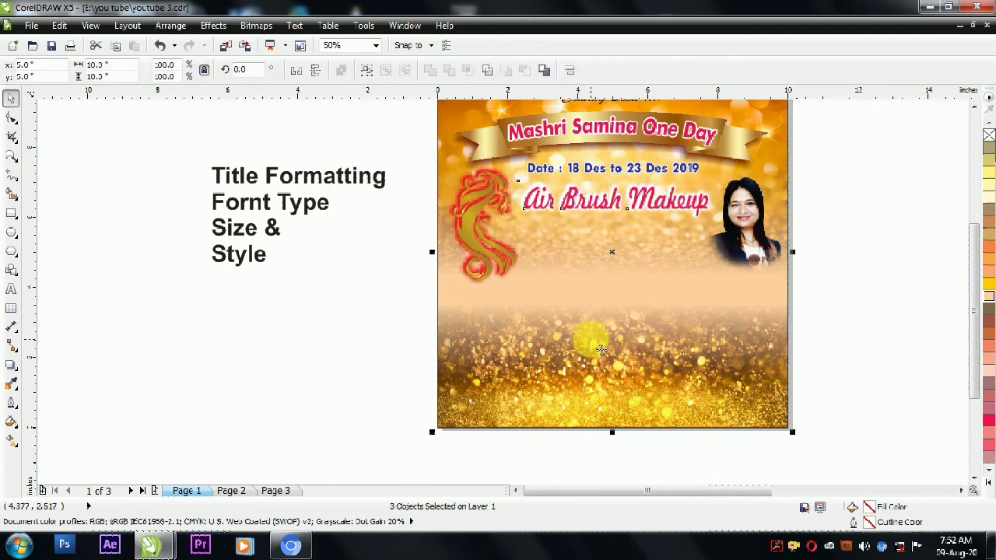
{"action": "left_click", "coordinate": [852, 172]}
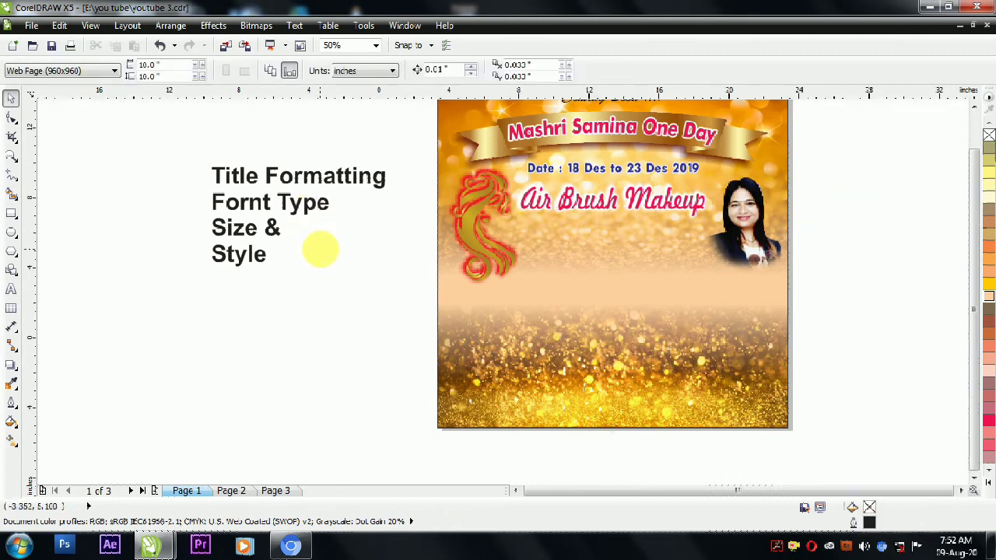
Move the 3D, 4D, 7D and HD Makeup list with its peach capsule next to the page and select the capsule.
{"action": "scroll", "coordinate": [321, 251], "scroll_direction": "down", "scroll_amount": 1}
{"action": "left_click_drag", "start_coordinate": [831, 223], "coordinate": [918, 264]}
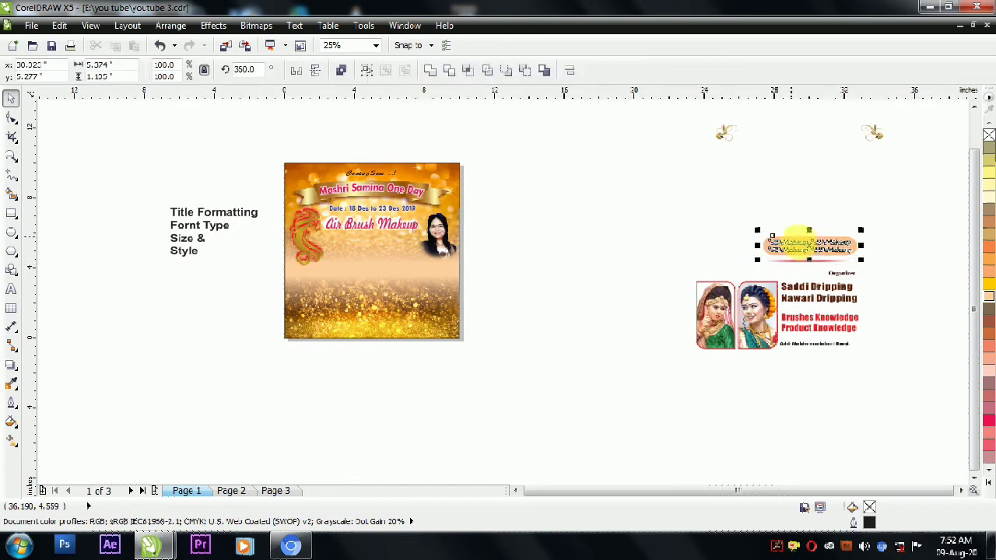
{"action": "left_click_drag", "start_coordinate": [817, 253], "coordinate": [548, 241]}
{"action": "left_click", "coordinate": [264, 234]}
{"action": "scroll", "coordinate": [264, 233], "scroll_direction": "up", "scroll_amount": 1}
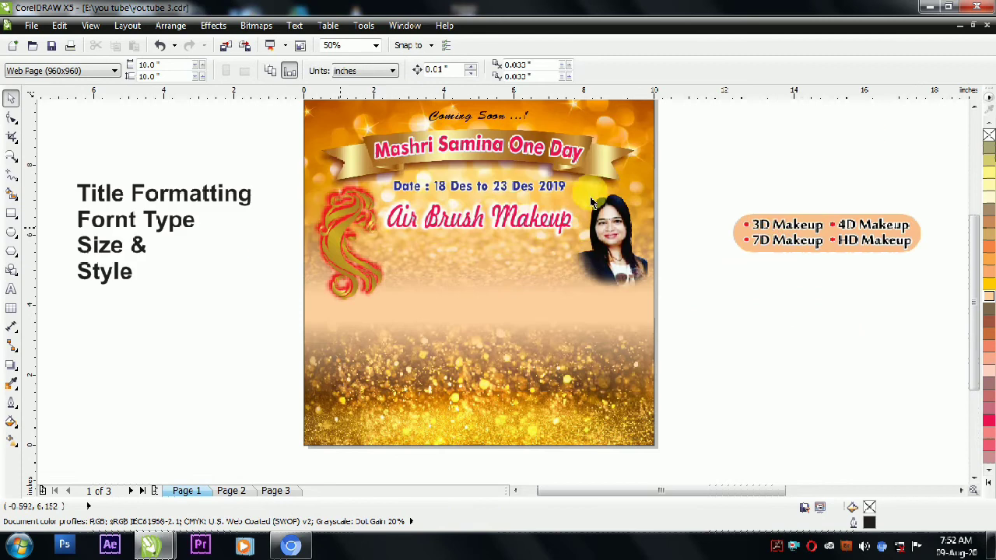
{"action": "left_click", "coordinate": [735, 231]}
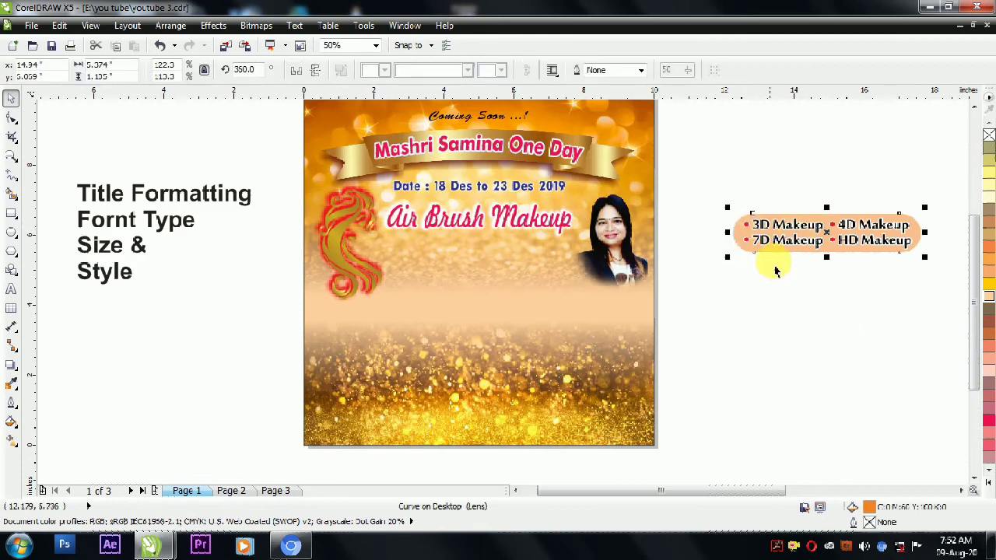
Draw a C0 M20 Y40 K0 filled rectangle about 4.9 by 1.25 inches below the title, with corners rounded about 0.35 inch.
{"action": "left_click", "coordinate": [13, 214]}
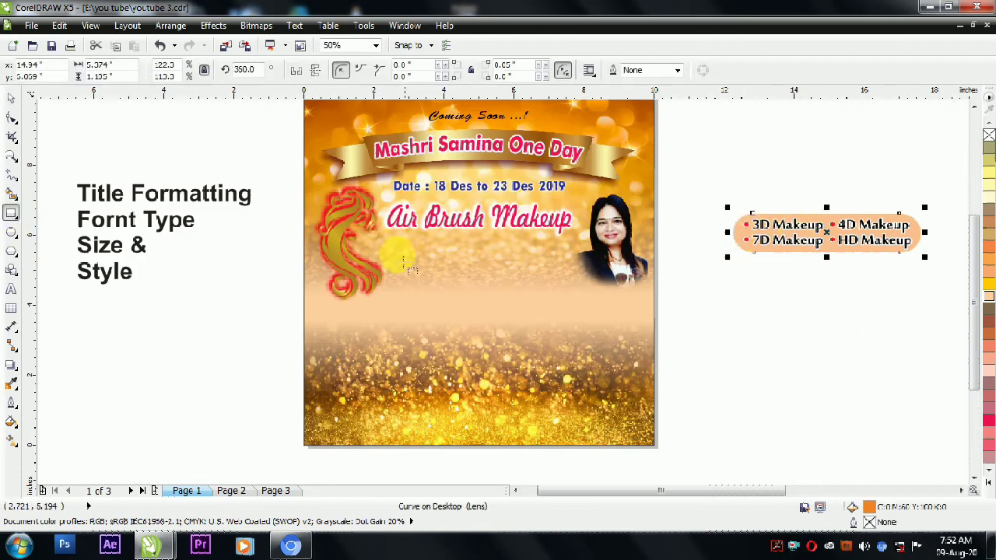
{"action": "left_click_drag", "start_coordinate": [389, 243], "coordinate": [561, 288]}
{"action": "right_click", "coordinate": [986, 299]}
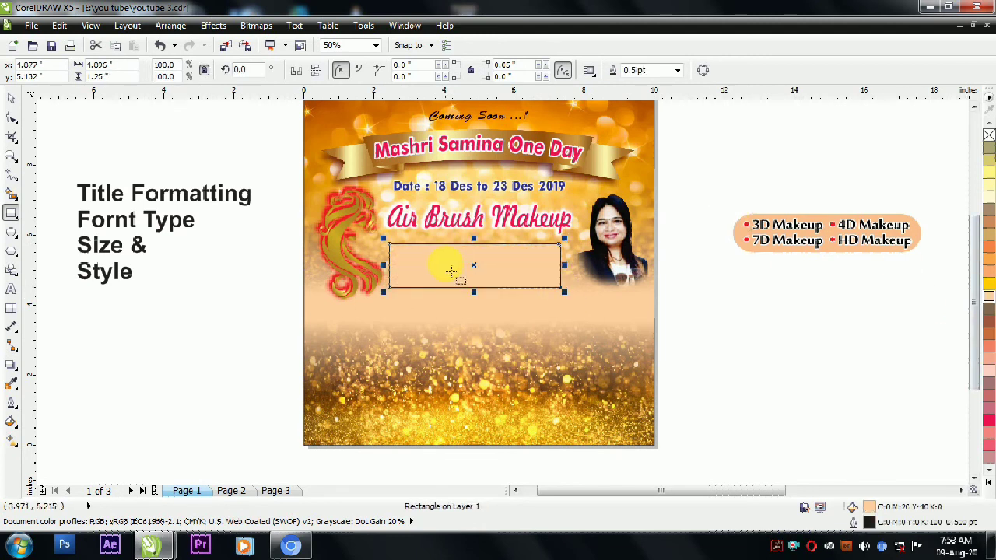
{"action": "left_click", "coordinate": [11, 122]}
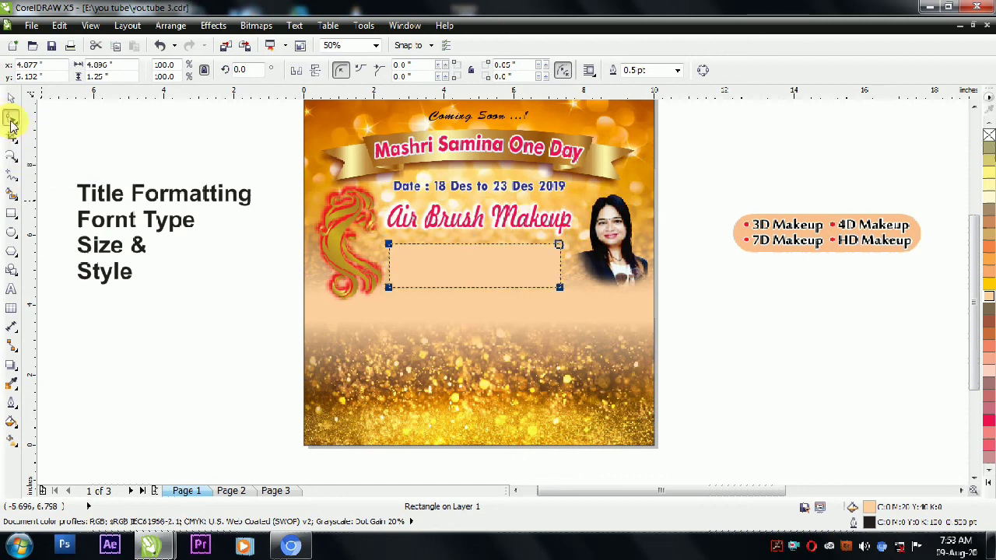
{"action": "left_click_drag", "start_coordinate": [392, 248], "coordinate": [403, 261]}
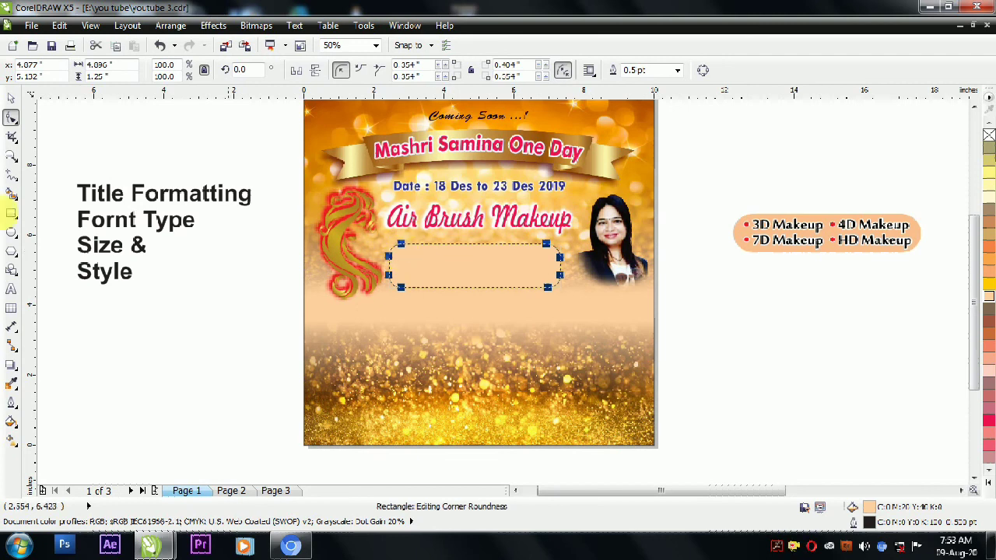
Apply a uniform transparency of 50 to the rounded rectangle and remove its outline.
{"action": "left_click", "coordinate": [12, 366]}
{"action": "left_click", "coordinate": [72, 461]}
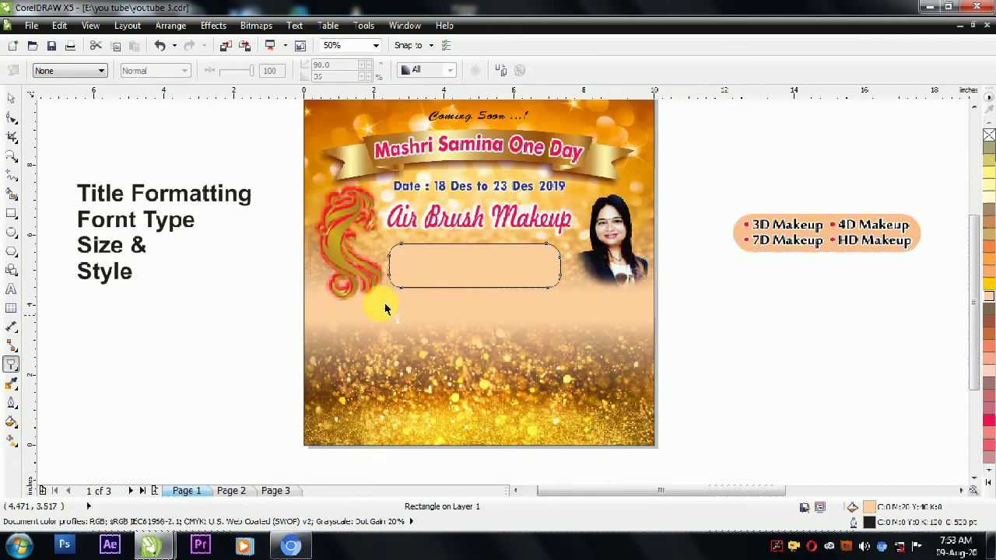
{"action": "left_click", "coordinate": [70, 71]}
{"action": "left_click", "coordinate": [56, 91]}
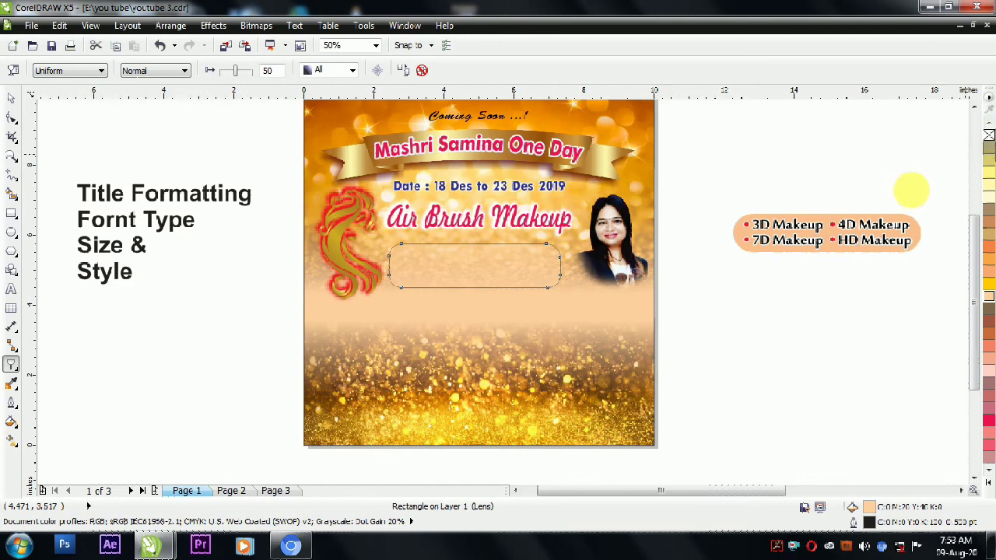
{"action": "right_click", "coordinate": [988, 138]}
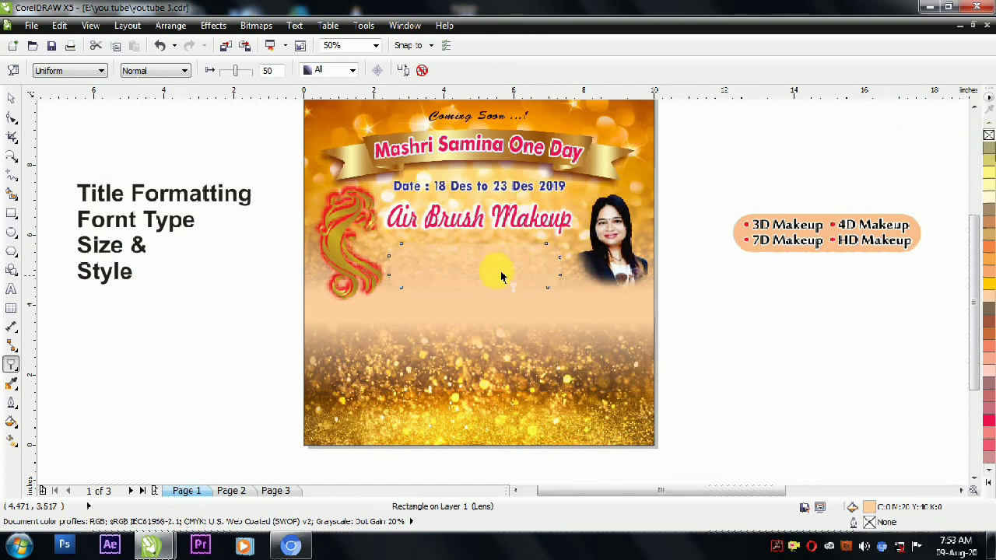
Change the rounded rectangle's fill to pinkish red, C0 M100 Y60.
{"action": "left_click", "coordinate": [989, 284]}
{"action": "left_click", "coordinate": [989, 484]}
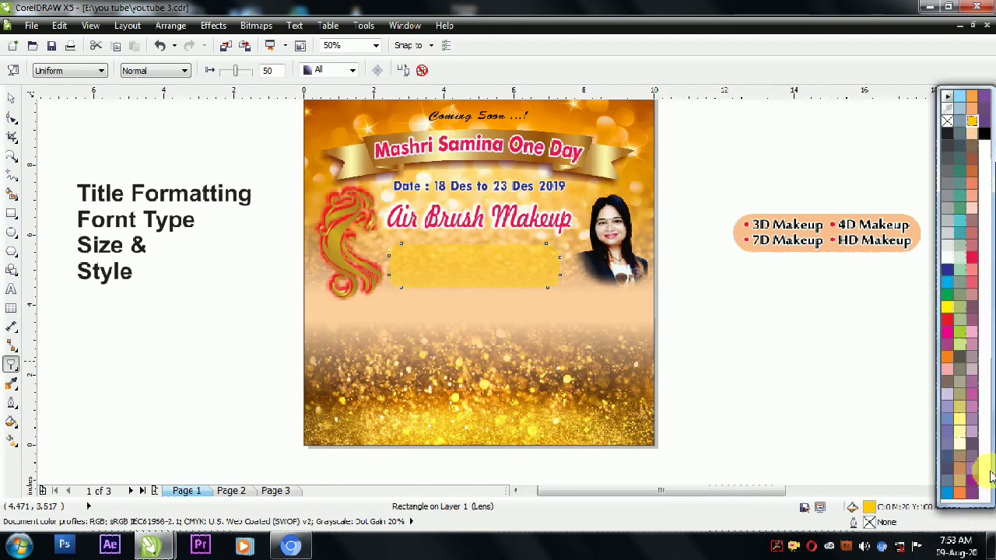
{"action": "left_click", "coordinate": [972, 258]}
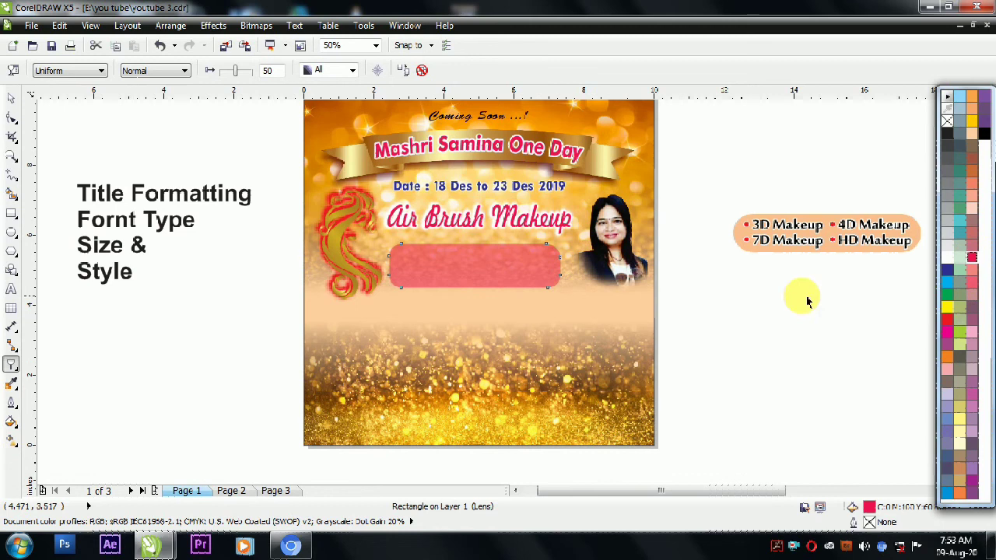
Move the makeup list text without its peach capsule onto the red rounded rectangle and group its eight objects.
{"action": "left_click", "coordinate": [11, 99]}
{"action": "left_click", "coordinate": [744, 194]}
{"action": "left_click_drag", "start_coordinate": [749, 215], "coordinate": [916, 272]}
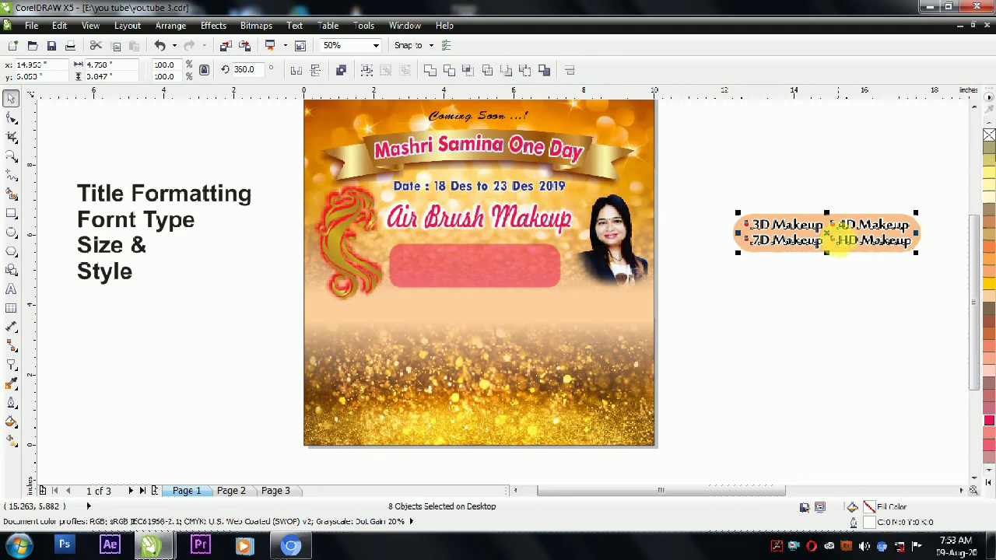
{"action": "left_click_drag", "start_coordinate": [822, 233], "coordinate": [491, 275]}
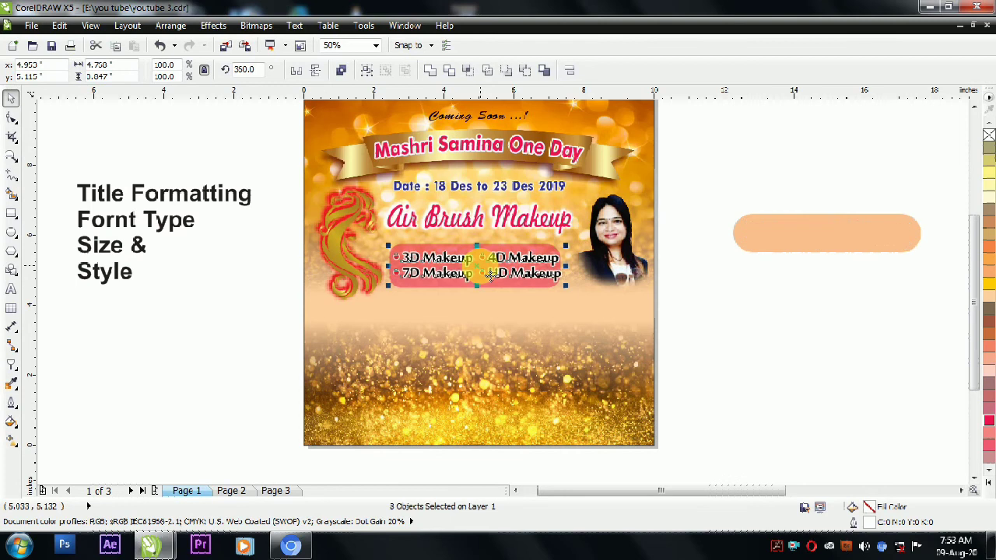
{"action": "left_click", "coordinate": [367, 71]}
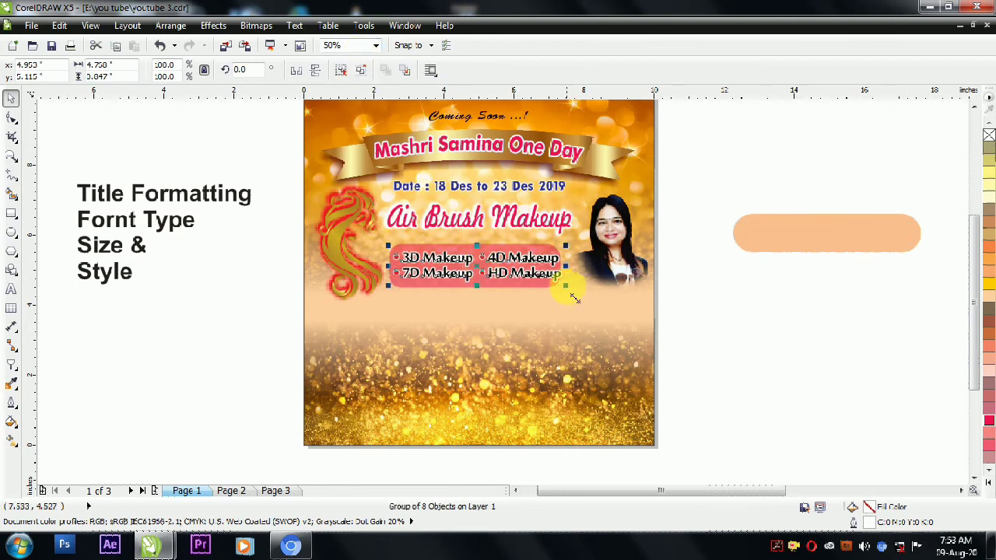
Shrink the makeup list group to about 4.56 by 0.81 inches so it fits inside the red rounded rectangle.
{"action": "left_click_drag", "start_coordinate": [567, 292], "coordinate": [560, 286]}
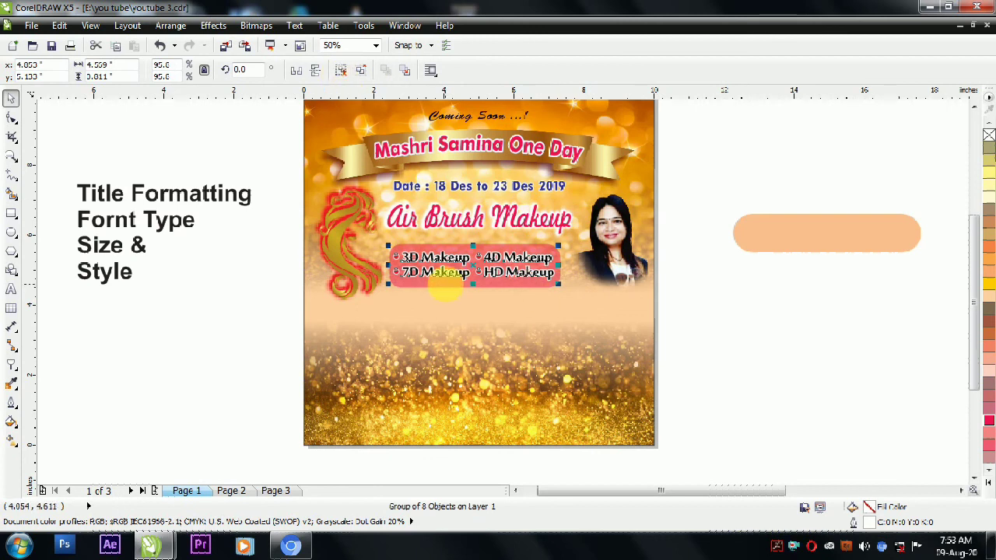
{"action": "left_click", "coordinate": [445, 285], "text": "shift"}
{"action": "left_click_drag", "start_coordinate": [456, 295], "coordinate": [445, 290]}
{"action": "left_click", "coordinate": [745, 296]}
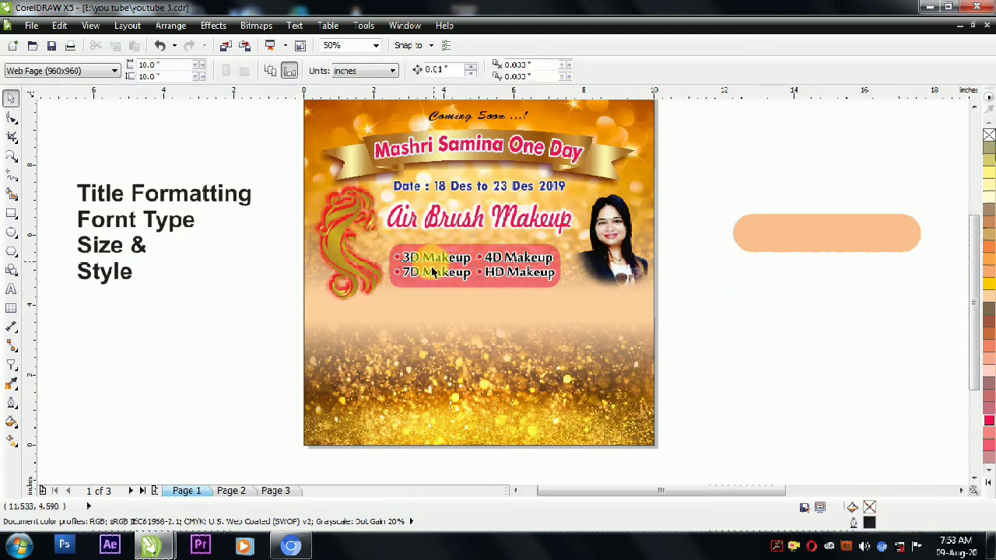
Move the makeup list off the red rounded rectangle and center it back on it horizontally and vertically.
{"action": "left_click_drag", "start_coordinate": [414, 262], "coordinate": [670, 329]}
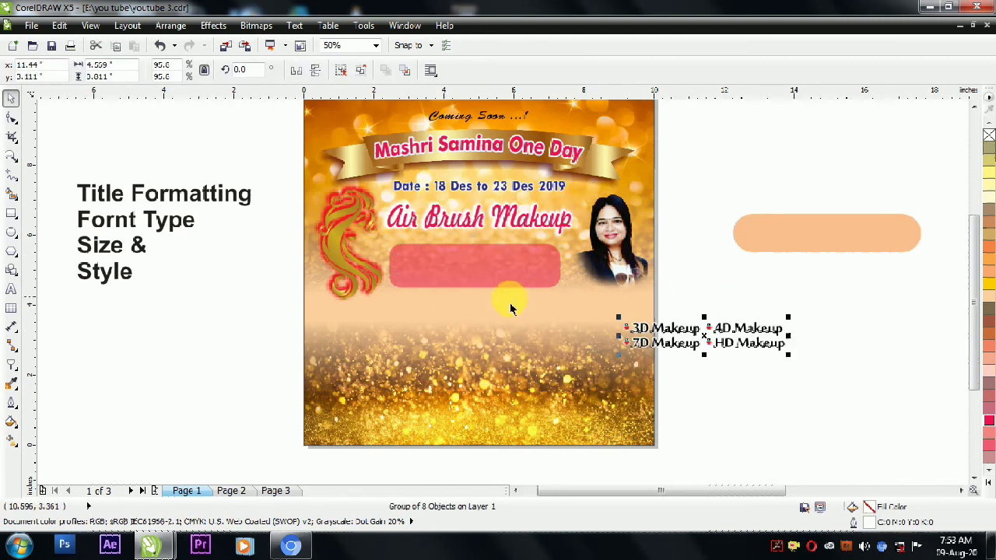
{"action": "left_click", "coordinate": [488, 287], "text": "shift"}
{"action": "key", "text": "c"}
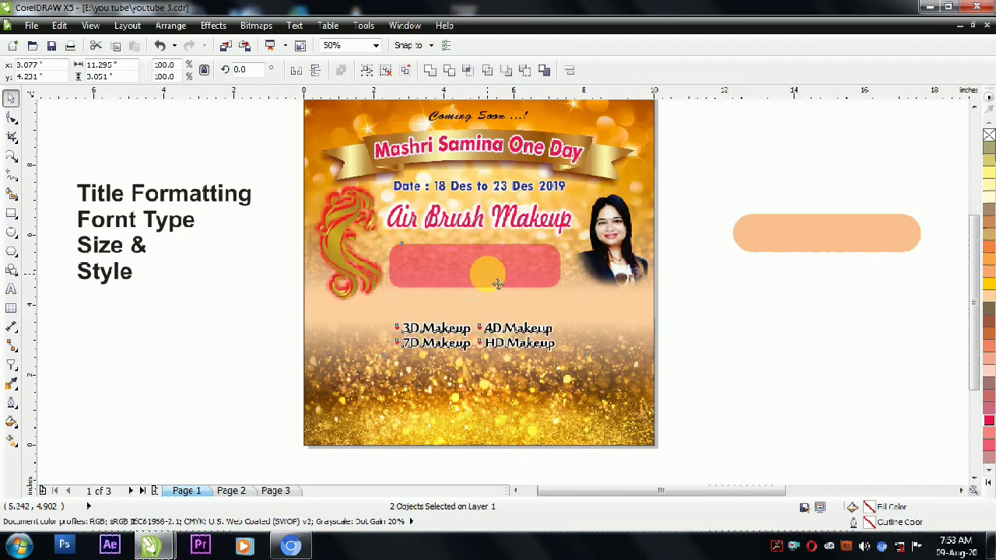
{"action": "key", "text": "e"}
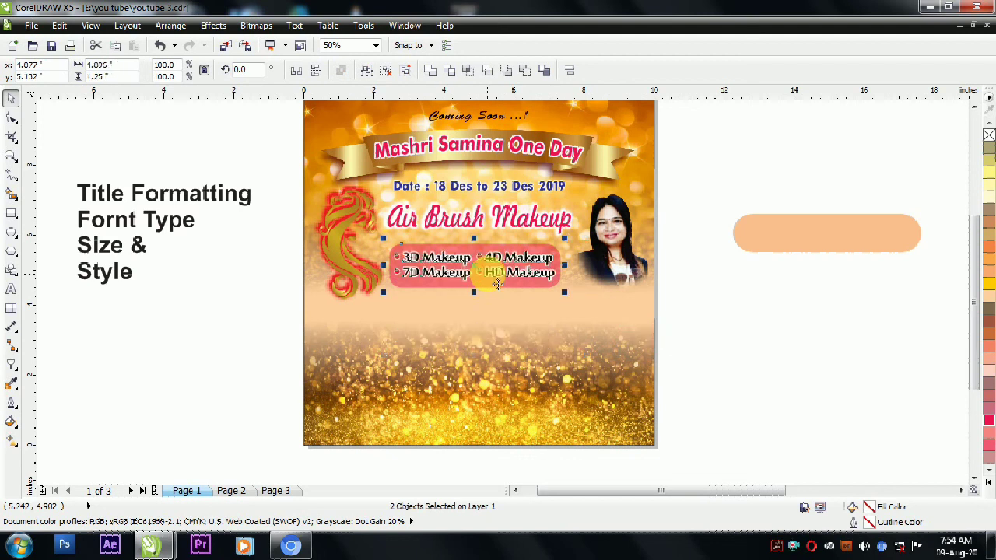
{"action": "key", "text": "Escape"}
Delete the leftover peach capsule beside the page.
{"action": "left_click", "coordinate": [811, 247]}
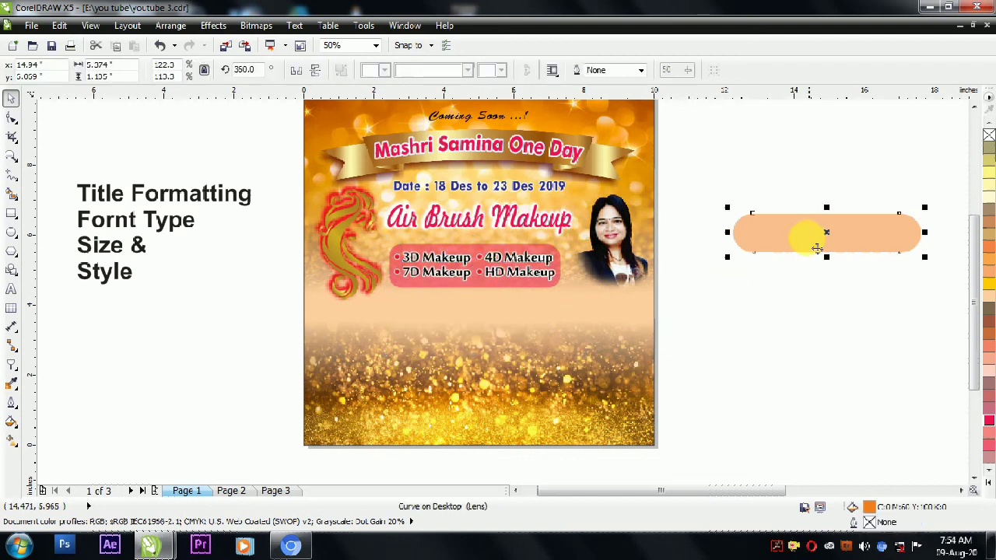
{"action": "key", "text": "Delete"}
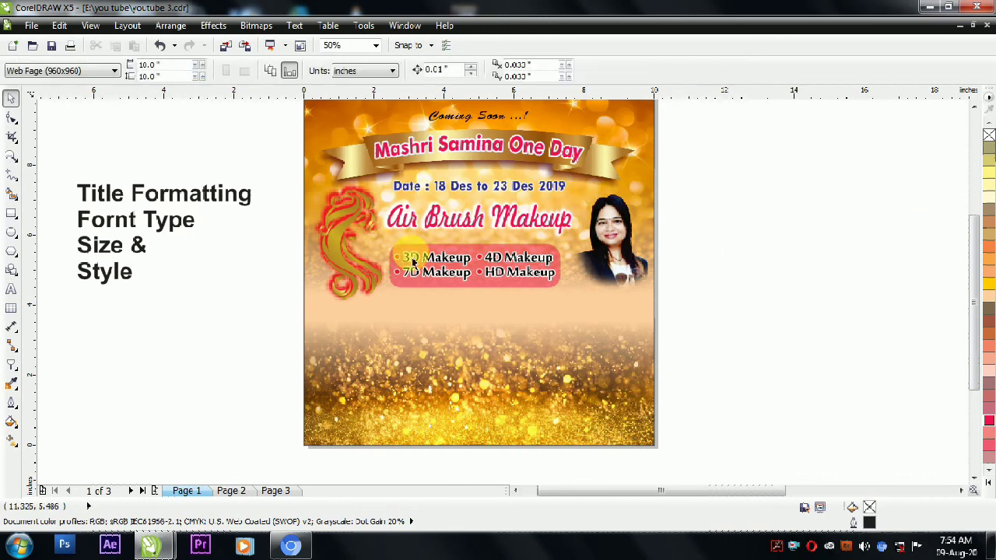
{"action": "left_click_drag", "start_coordinate": [263, 239], "coordinate": [585, 302]}
{"action": "left_click", "coordinate": [740, 291]}
Move the Organizer caption under the woman's photo and the red divider line just below the makeup list.
{"action": "scroll", "coordinate": [213, 276], "scroll_direction": "down", "scroll_amount": 2}
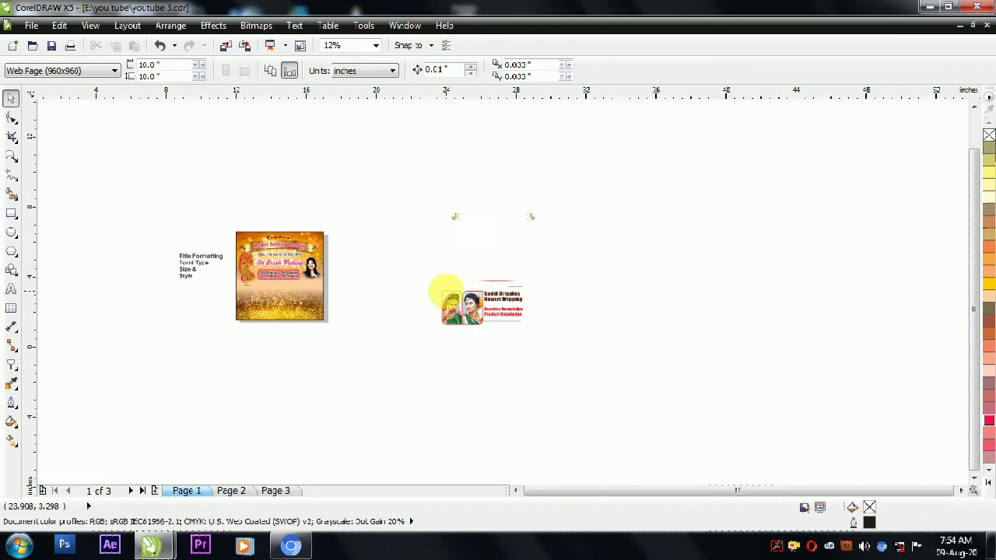
{"action": "scroll", "coordinate": [506, 284], "scroll_direction": "up", "scroll_amount": 1}
{"action": "mouse_move", "coordinate": [590, 294]}
{"action": "left_mouse_down"}
{"action": "mouse_move", "coordinate": [199, 290]}
{"action": "mouse_move", "coordinate": [191, 280]}
{"action": "left_mouse_up"}
{"action": "mouse_move", "coordinate": [450, 234]}
{"action": "left_mouse_down"}
{"action": "mouse_move", "coordinate": [595, 281]}
{"action": "mouse_move", "coordinate": [207, 315]}
{"action": "mouse_move", "coordinate": [130, 293]}
{"action": "mouse_move", "coordinate": [124, 279]}
{"action": "left_mouse_up"}
{"action": "scroll", "coordinate": [283, 304], "scroll_direction": "down", "scroll_amount": 2}
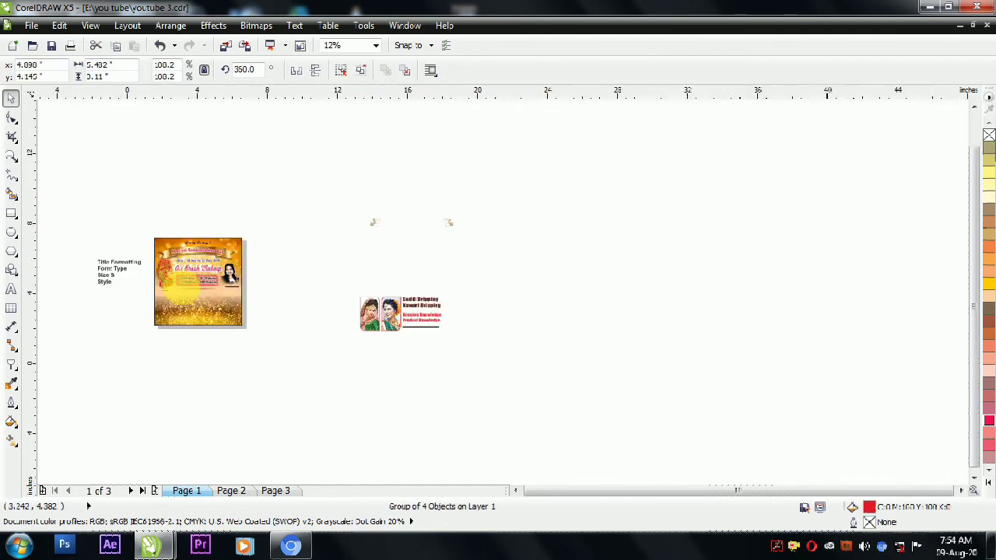
{"action": "scroll", "coordinate": [185, 289], "scroll_direction": "up", "scroll_amount": 4}
{"action": "left_click_drag", "start_coordinate": [318, 307], "coordinate": [304, 298]}
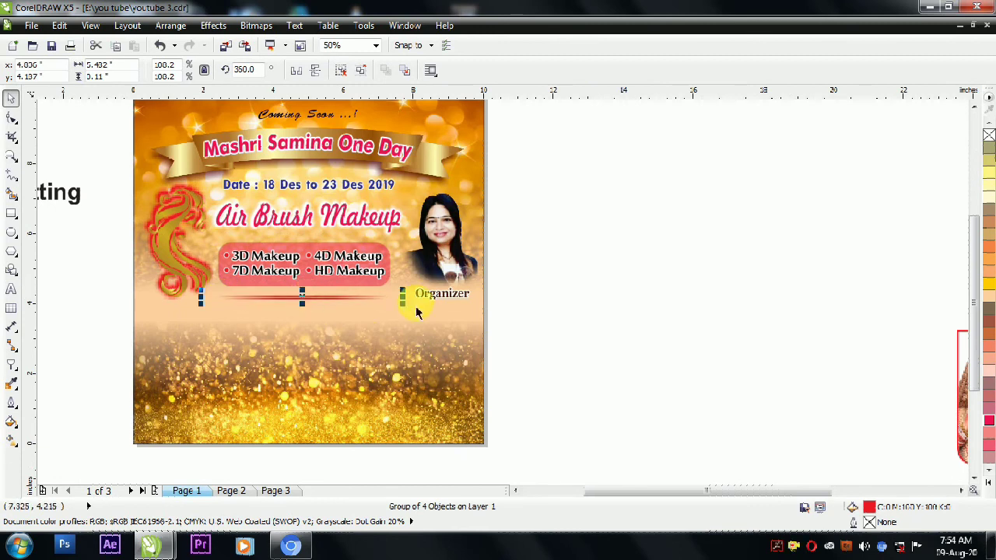
{"action": "left_click", "coordinate": [386, 372], "text": "shift"}
{"action": "left_click", "coordinate": [598, 315]}
Move the two red-framed bridal portraits into the lower-left area of the poster.
{"action": "scroll", "coordinate": [598, 319], "scroll_direction": "down", "scroll_amount": 2}
{"action": "left_click_drag", "start_coordinate": [796, 354], "coordinate": [438, 357]}
{"action": "scroll", "coordinate": [410, 362], "scroll_direction": "up", "scroll_amount": 2}
{"action": "left_click_drag", "start_coordinate": [498, 263], "coordinate": [495, 266]}
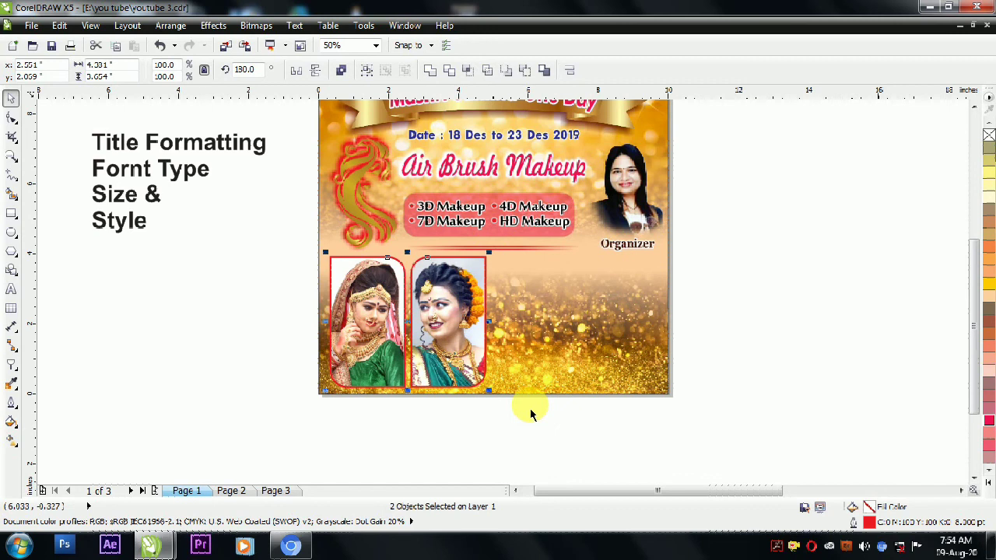
{"action": "left_click", "coordinate": [506, 433]}
Move the 13 dripping, knowledge and address text objects onto the poster beside the bridal portraits.
{"action": "scroll", "coordinate": [412, 398], "scroll_direction": "down", "scroll_amount": 2}
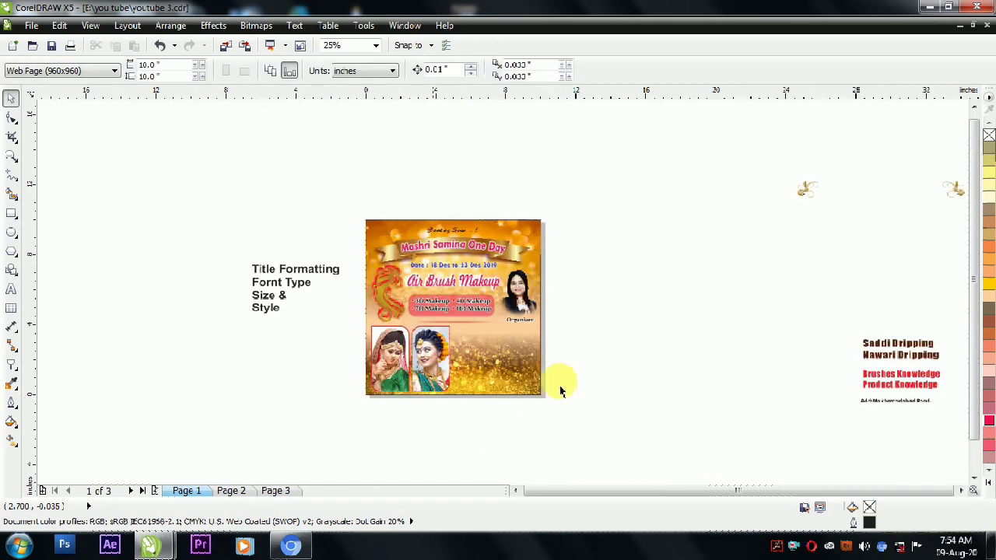
{"action": "left_click_drag", "start_coordinate": [807, 308], "coordinate": [930, 416]}
{"action": "left_click_drag", "start_coordinate": [786, 355], "coordinate": [393, 366]}
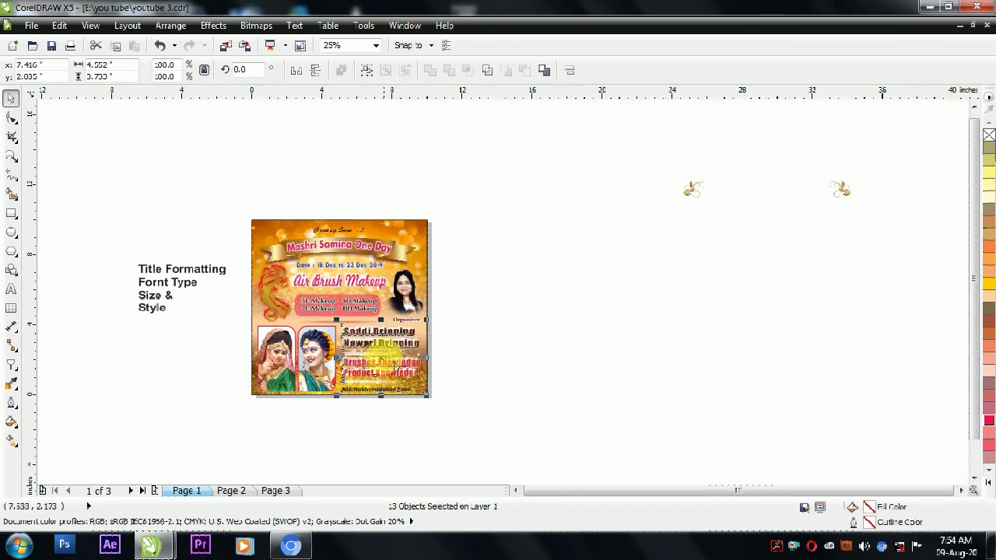
{"action": "scroll", "coordinate": [389, 354], "scroll_direction": "up", "scroll_amount": 2}
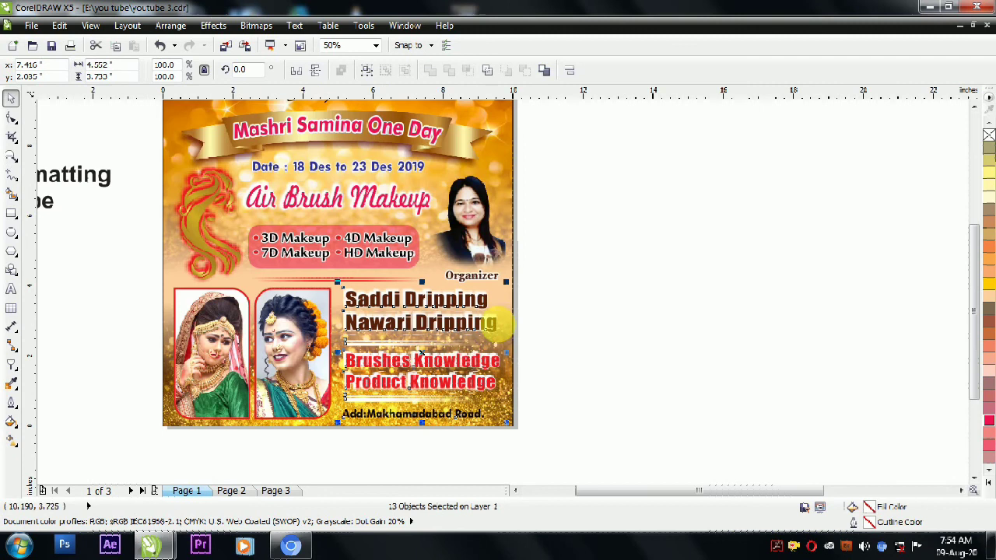
{"action": "left_click_drag", "start_coordinate": [429, 366], "coordinate": [433, 366]}
{"action": "left_click", "coordinate": [566, 303]}
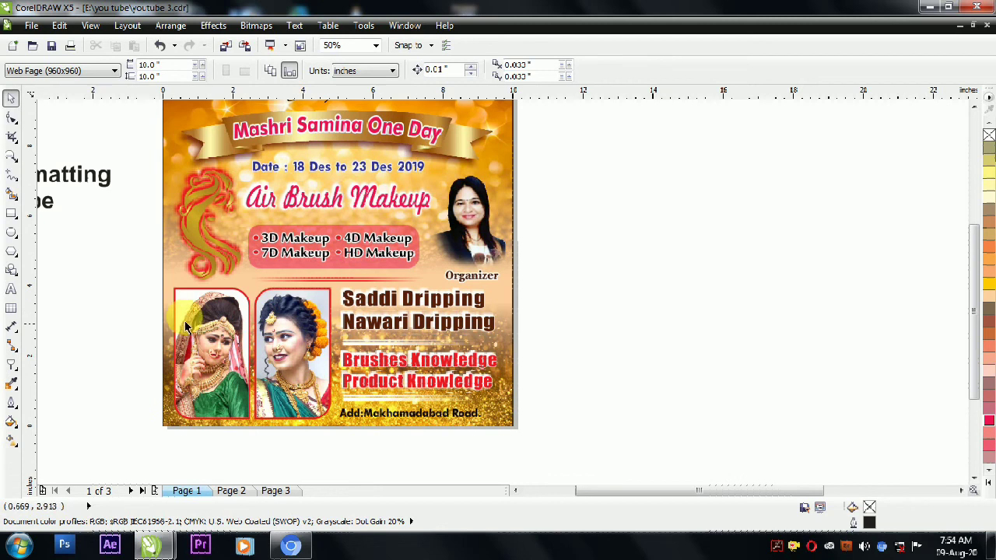
Bring the grouped pair of gold floral ornaments closer to the poster's upper edge, still outside the page.
{"action": "scroll", "coordinate": [558, 430], "scroll_direction": "down", "scroll_amount": 2}
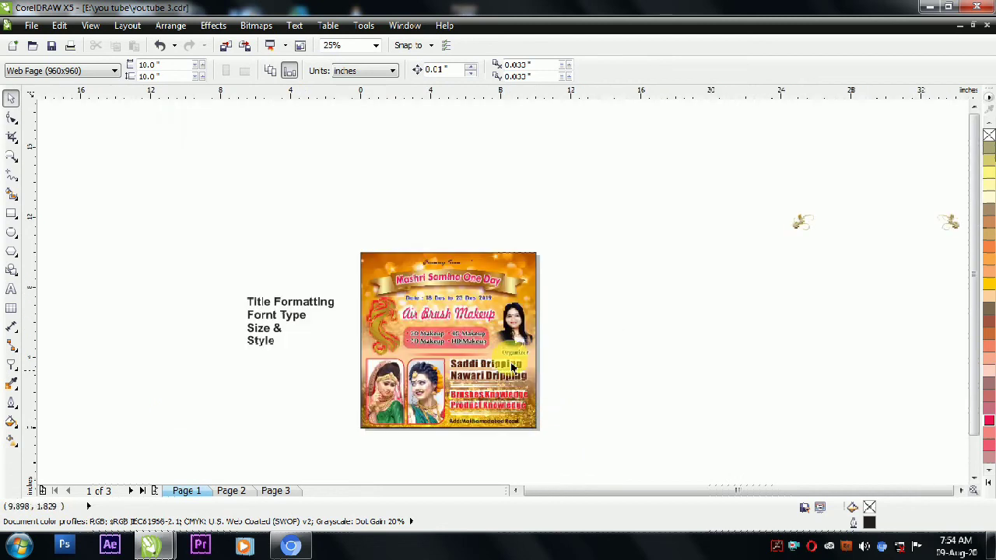
{"action": "scroll", "coordinate": [376, 249], "scroll_direction": "up", "scroll_amount": 2}
{"action": "scroll", "coordinate": [390, 259], "scroll_direction": "down", "scroll_amount": 2}
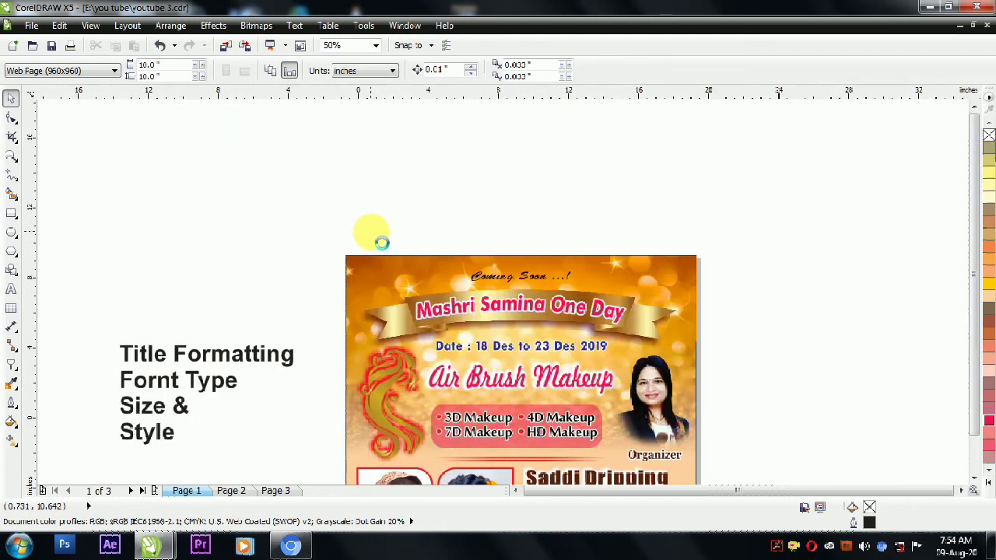
{"action": "left_click_drag", "start_coordinate": [883, 256], "coordinate": [970, 251]}
{"action": "left_click_drag", "start_coordinate": [723, 216], "coordinate": [507, 263]}
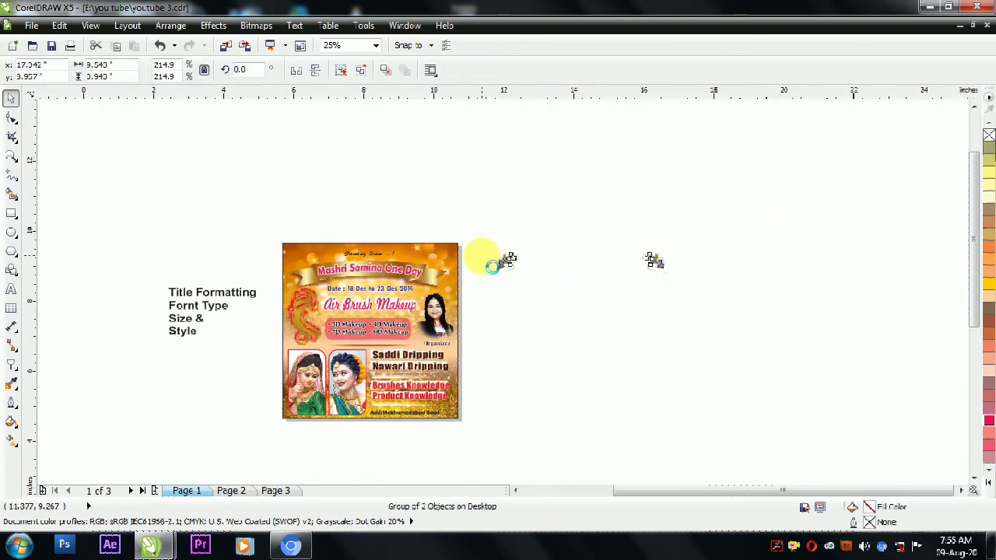
{"action": "scroll", "coordinate": [502, 261], "scroll_direction": "up", "scroll_amount": 2}
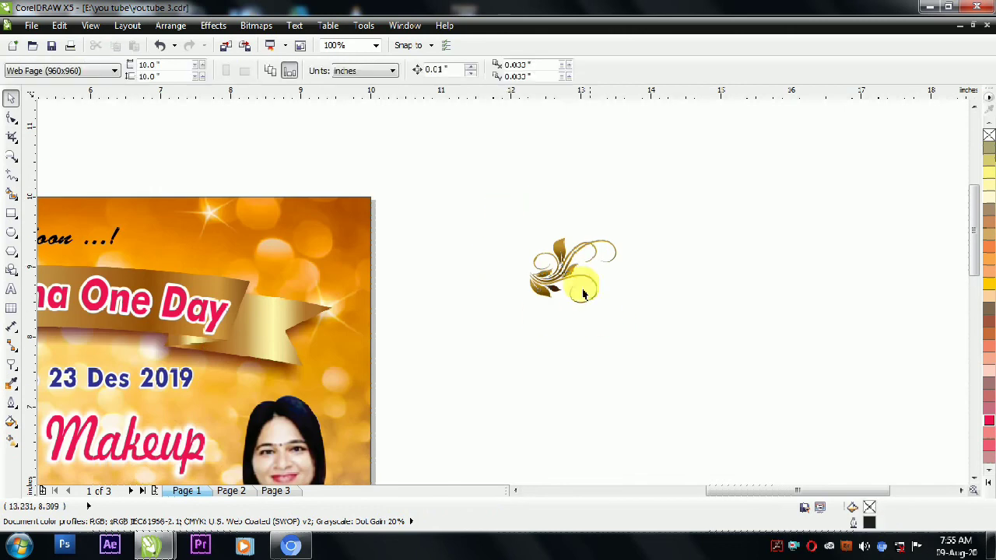
{"action": "left_click", "coordinate": [583, 285]}
{"action": "left_click_drag", "start_coordinate": [564, 272], "coordinate": [535, 280]}
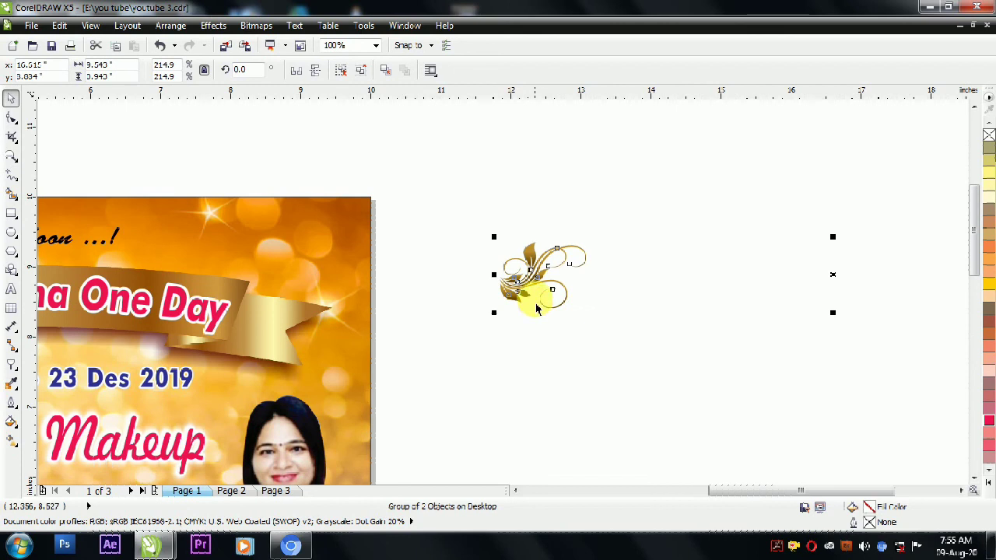
Ungroup the ornament pair and move its left ornament into the poster's upper-left corner.
{"action": "left_click", "coordinate": [340, 71]}
{"action": "left_click_drag", "start_coordinate": [446, 207], "coordinate": [627, 371]}
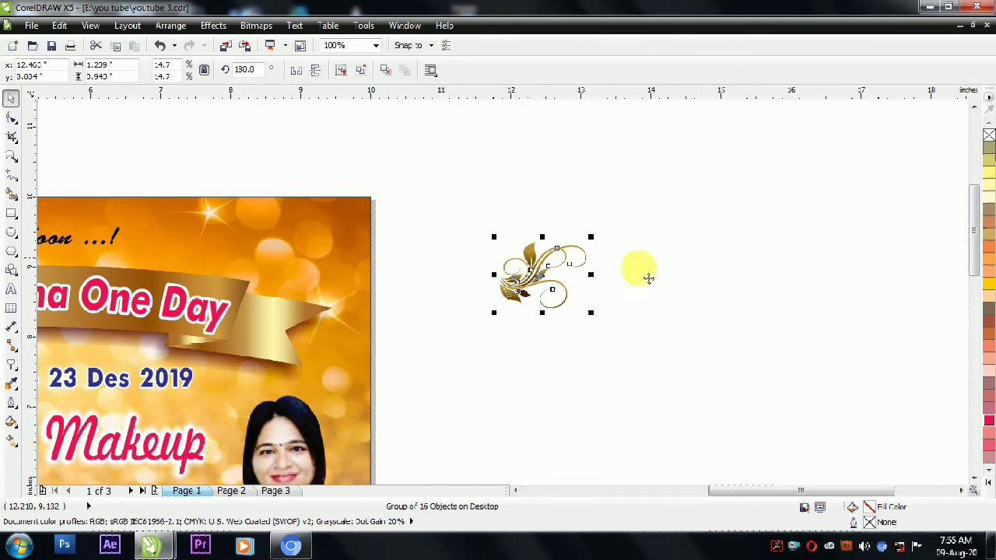
{"action": "scroll", "coordinate": [740, 312], "scroll_direction": "down", "scroll_amount": 1}
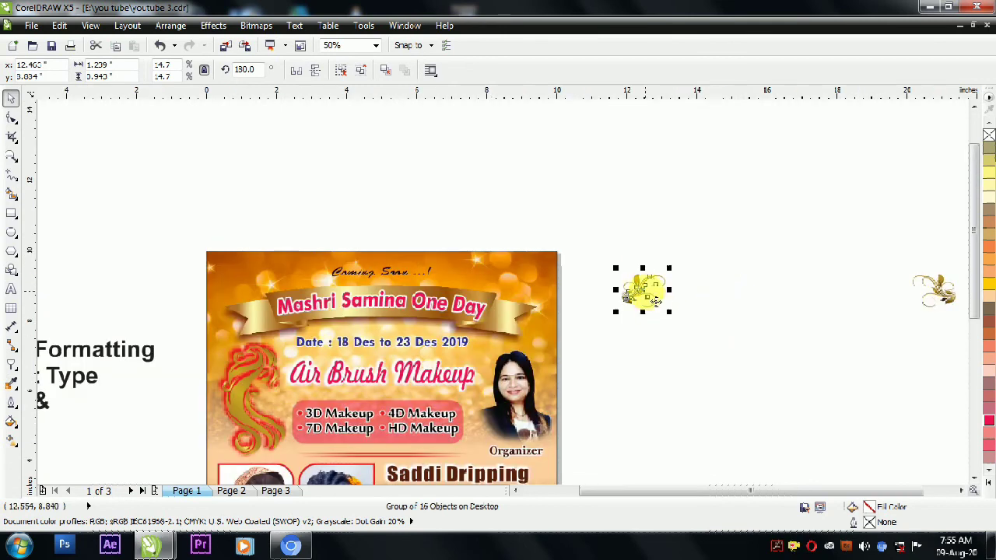
{"action": "left_click_drag", "start_coordinate": [643, 292], "coordinate": [245, 282]}
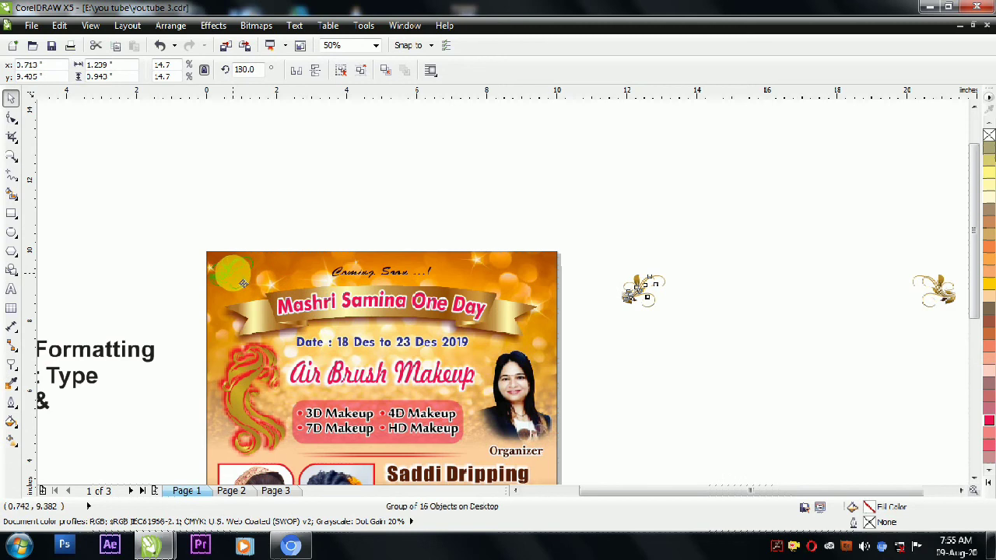
{"action": "left_click_drag", "start_coordinate": [243, 283], "coordinate": [210, 272]}
{"action": "scroll", "coordinate": [210, 273], "scroll_direction": "up", "scroll_amount": 1}
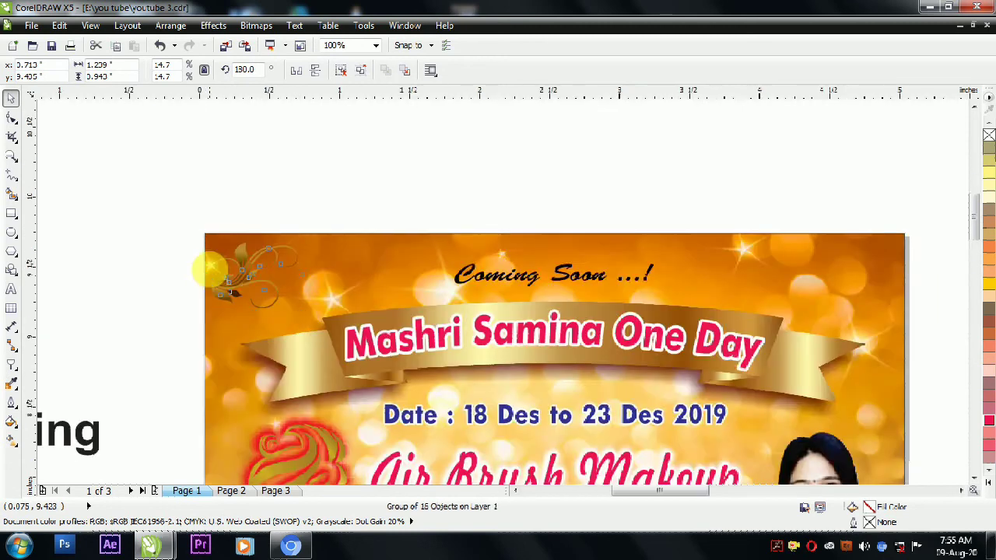
Create a horizontally mirrored copy of the corner ornament directly beside the original.
{"action": "scroll", "coordinate": [210, 273], "scroll_direction": "up", "scroll_amount": 1}
{"action": "left_click_drag", "start_coordinate": [211, 271], "coordinate": [440, 291]}
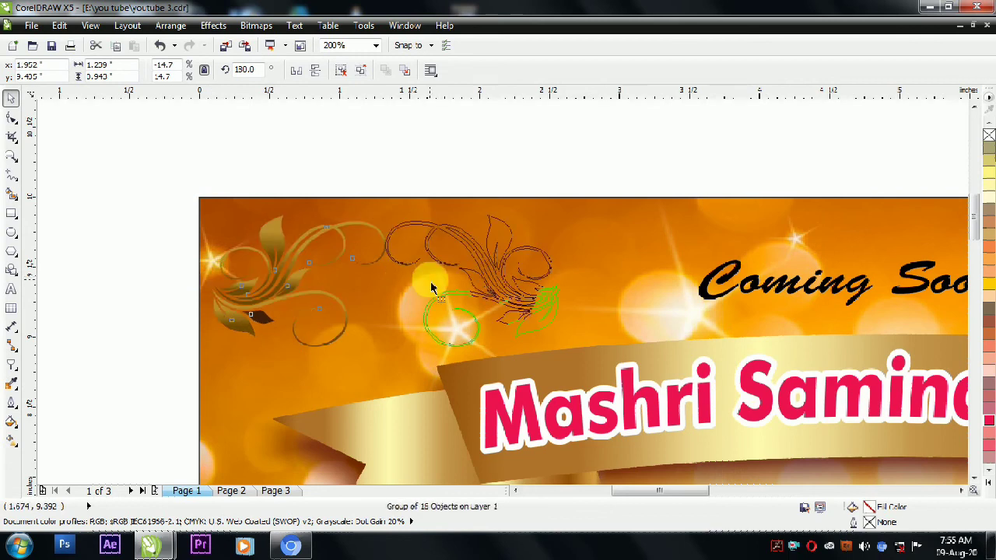
{"action": "left_click_drag", "start_coordinate": [433, 288], "coordinate": [428, 276]}
{"action": "scroll", "coordinate": [436, 257], "scroll_direction": "down", "scroll_amount": 1}
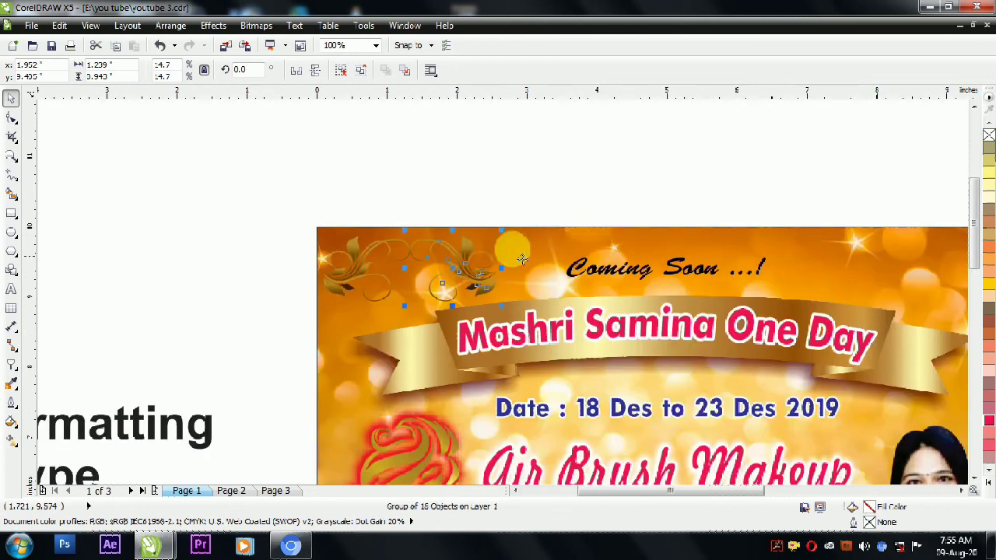
Align the mirrored ornament with the right edge of the poster background.
{"action": "left_click", "coordinate": [542, 247], "text": "shift"}
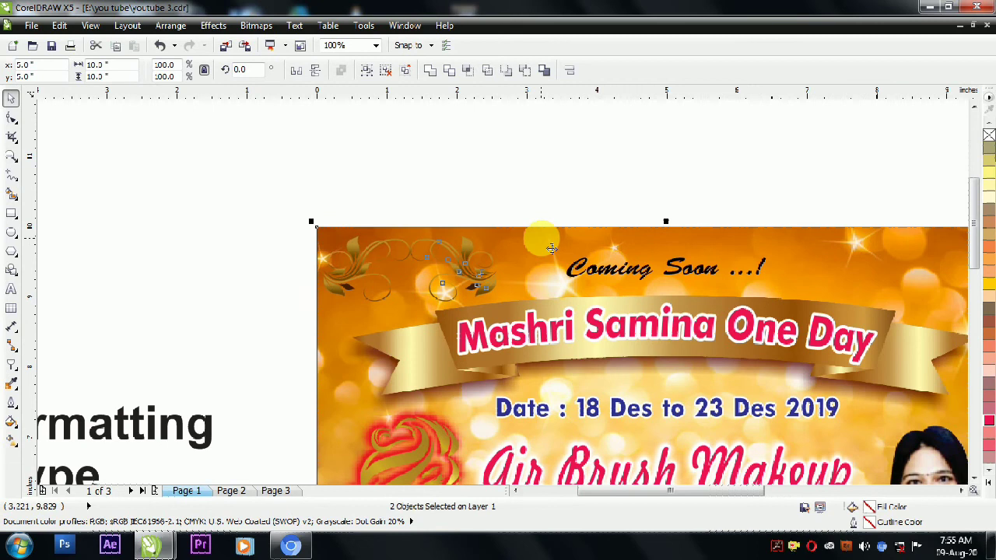
{"action": "key", "text": "r"}
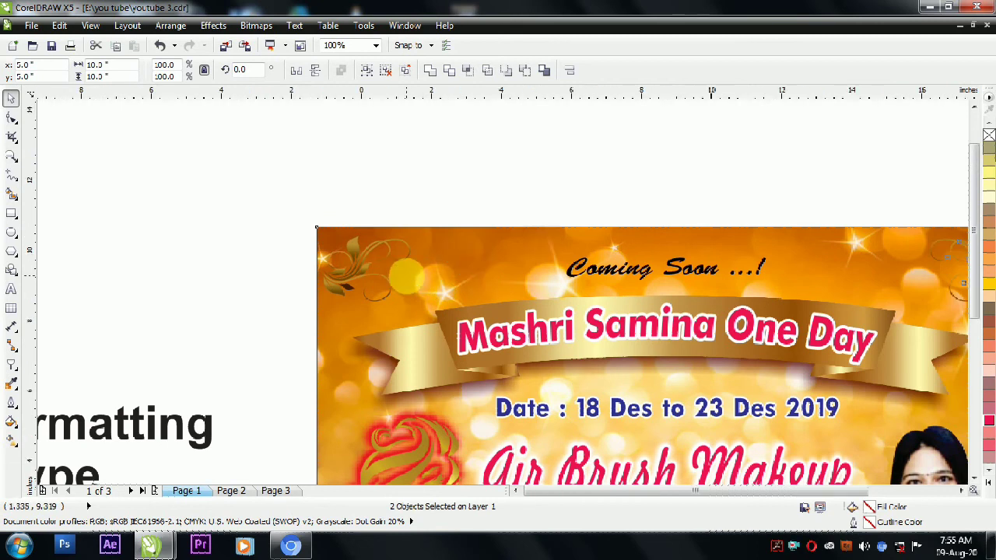
{"action": "scroll", "coordinate": [551, 247], "scroll_direction": "down", "scroll_amount": 1}
{"action": "scroll", "coordinate": [757, 263], "scroll_direction": "up", "scroll_amount": 1}
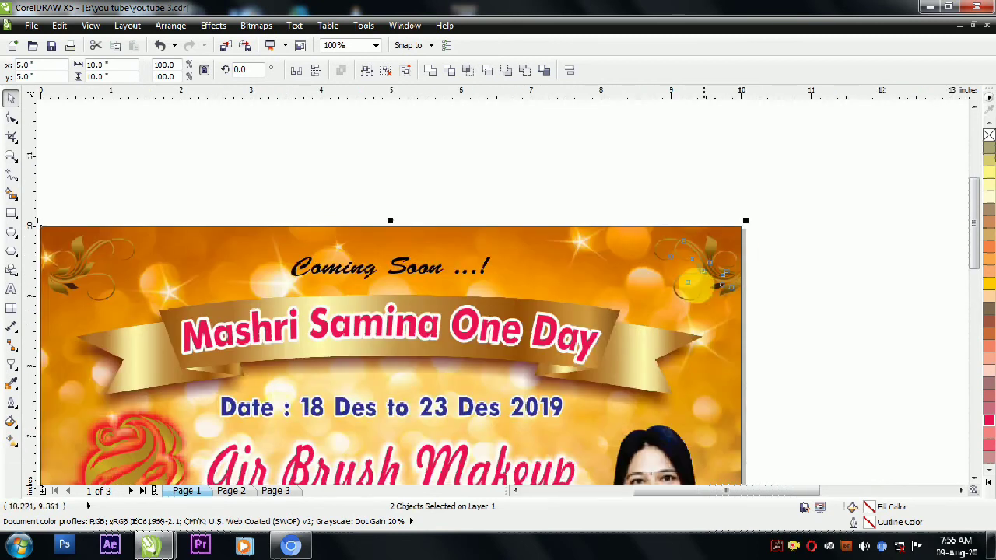
{"action": "left_click", "coordinate": [763, 282]}
{"action": "scroll", "coordinate": [712, 245], "scroll_direction": "down", "scroll_amount": 1}
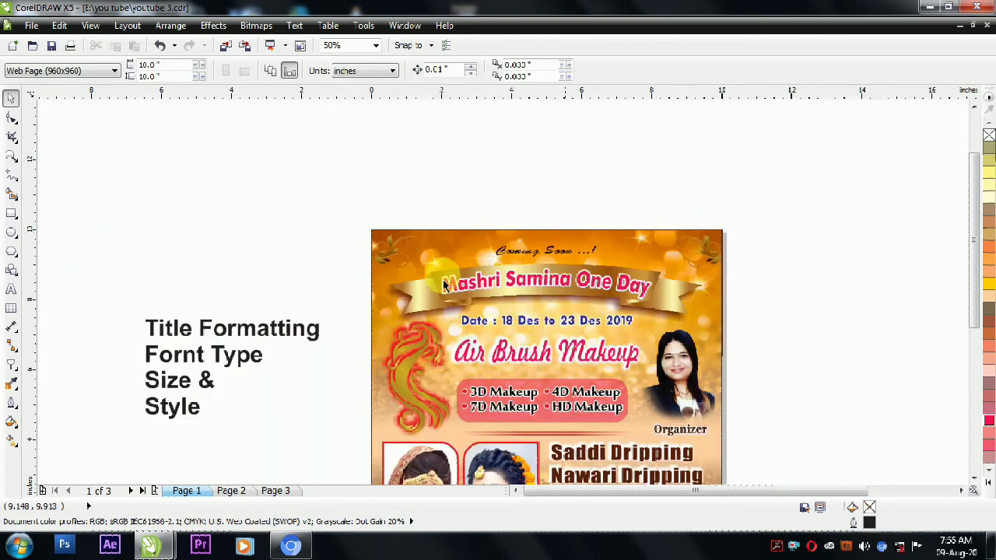
{"action": "scroll", "coordinate": [490, 205], "scroll_direction": "down", "scroll_amount": 1}
{"action": "scroll", "coordinate": [492, 316], "scroll_direction": "up", "scroll_amount": 1}
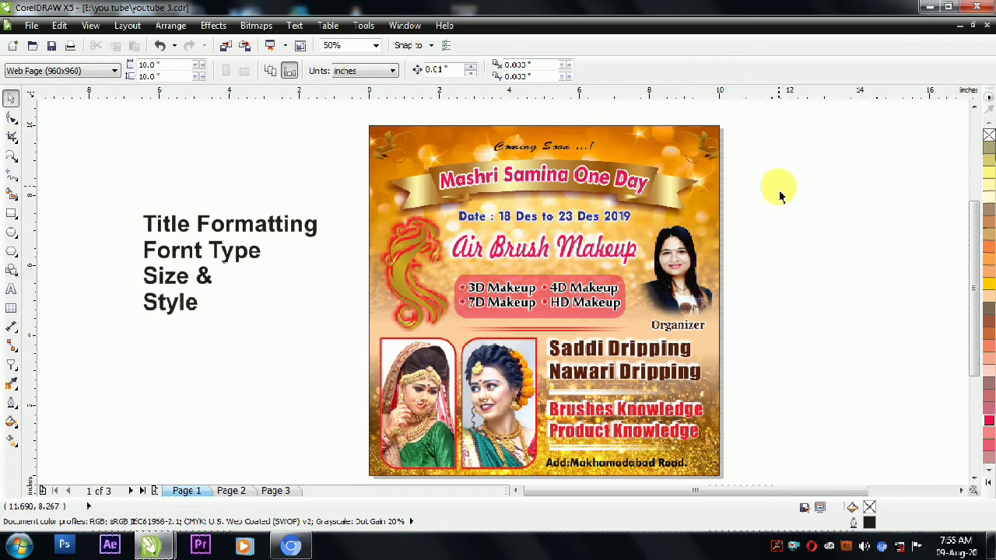
Save the document and give the poster background a 10 pt red outline, set behind the fill and scaling with the image.
{"action": "left_click", "coordinate": [719, 211]}
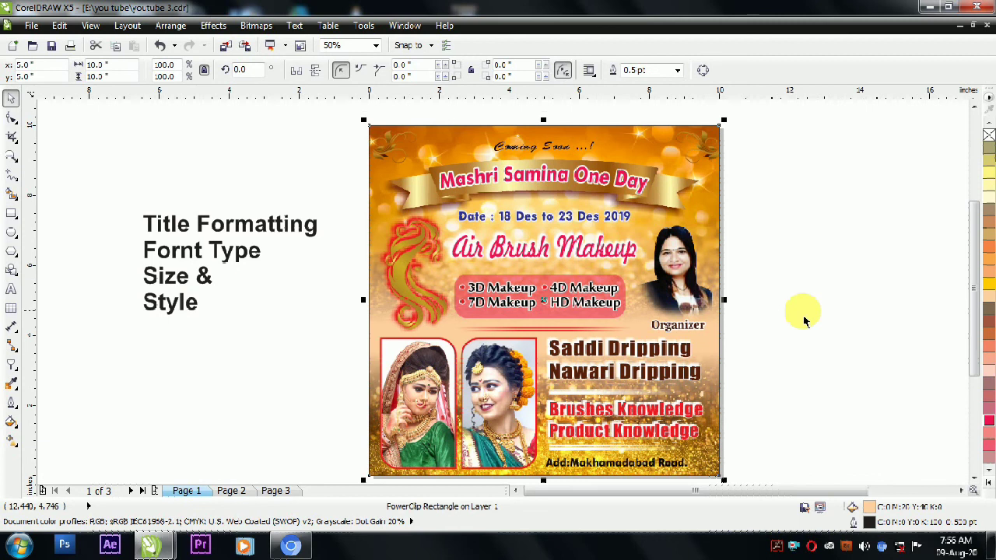
{"action": "left_click", "coordinate": [51, 46]}
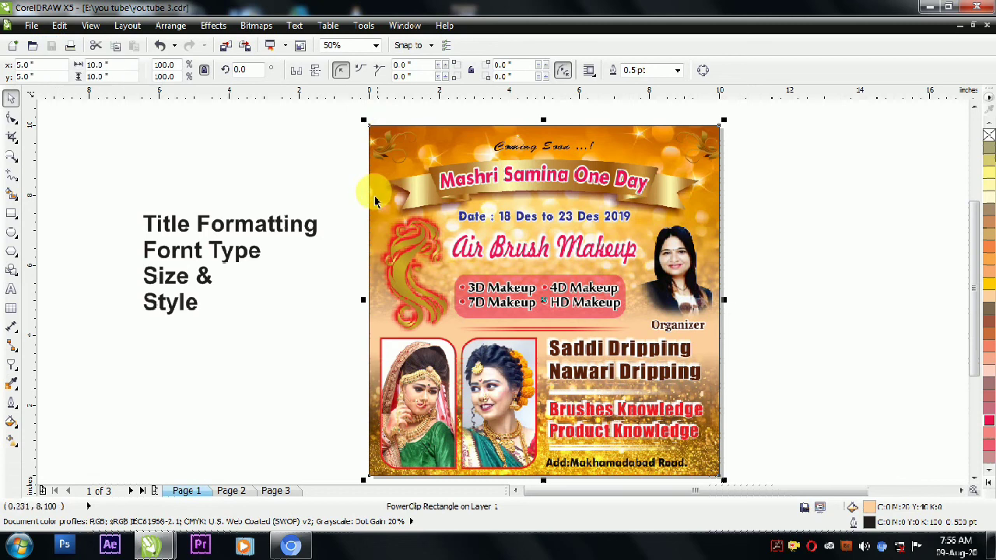
{"action": "double_click", "coordinate": [869, 524]}
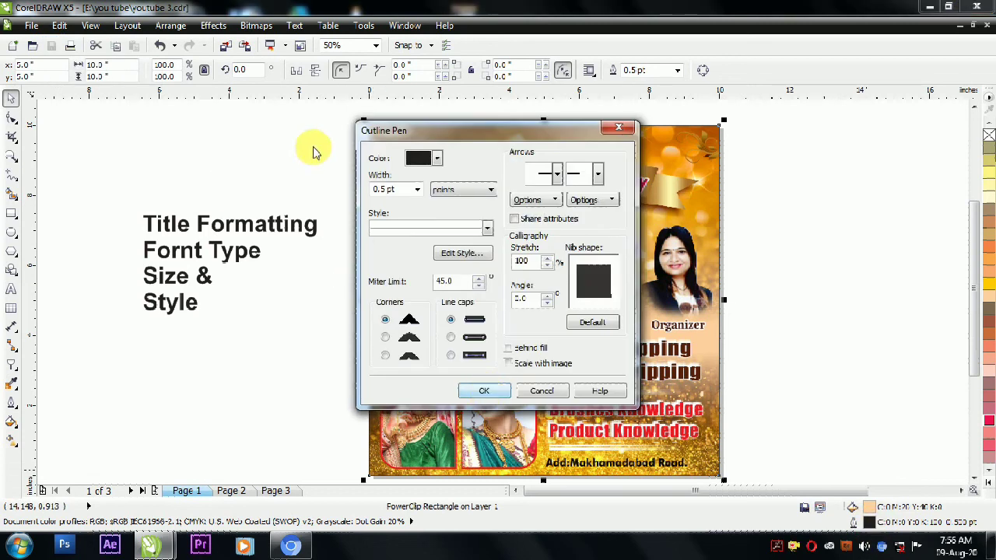
{"action": "left_click", "coordinate": [418, 190]}
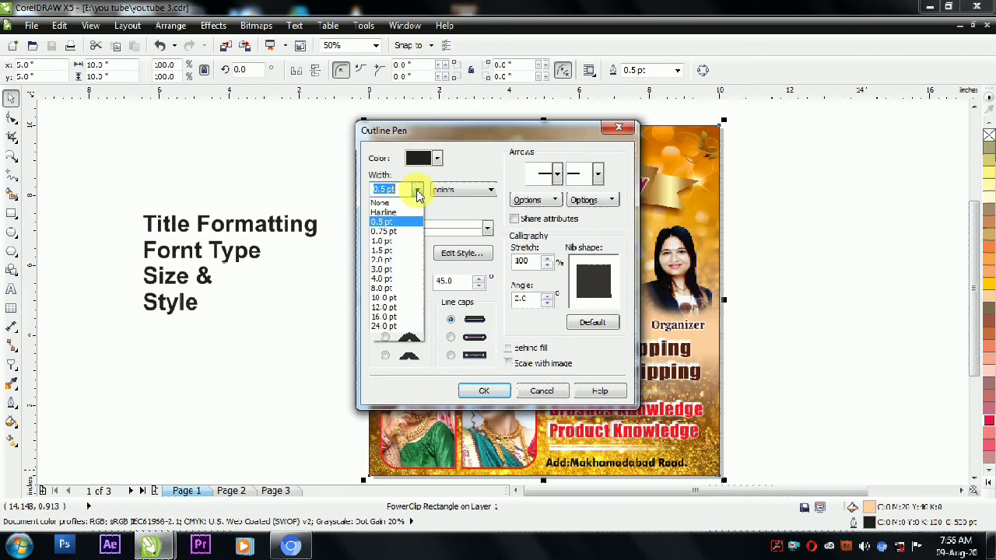
{"action": "left_click", "coordinate": [389, 298]}
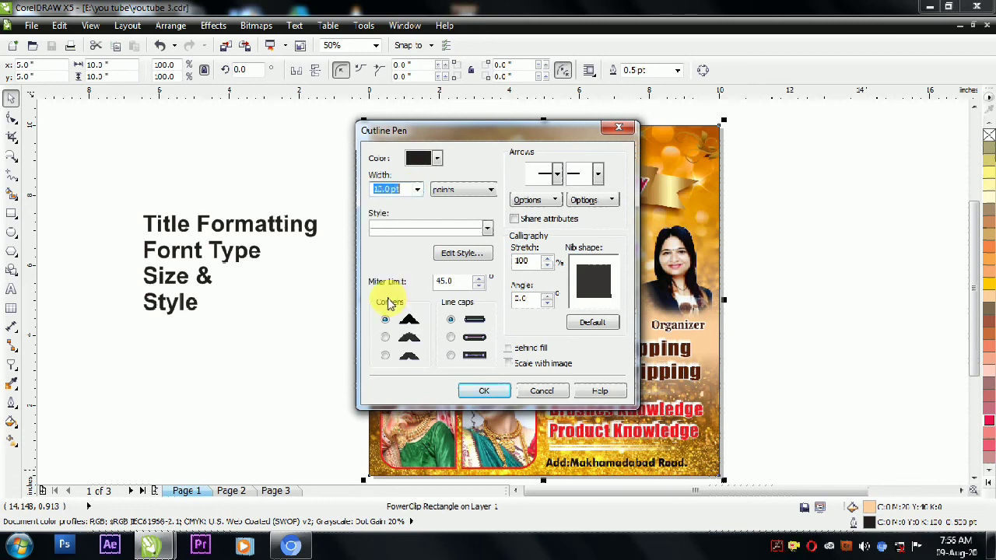
{"action": "left_click", "coordinate": [436, 158]}
{"action": "left_click", "coordinate": [444, 198]}
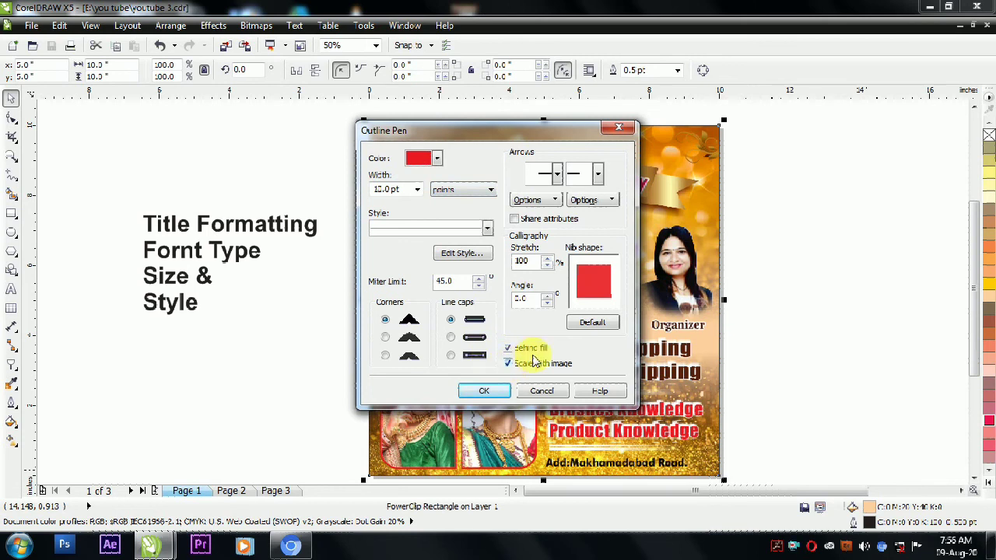
{"action": "left_click", "coordinate": [484, 391]}
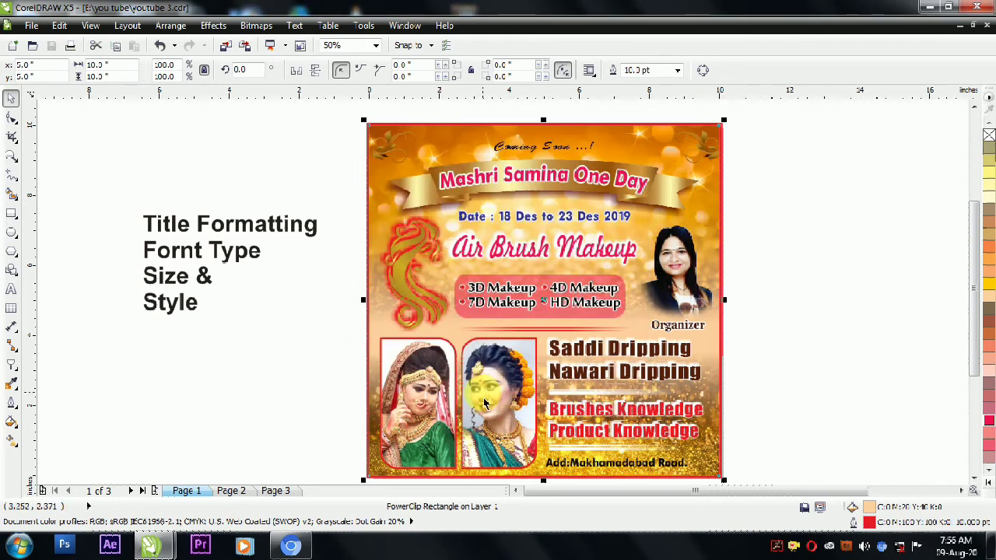
{"action": "left_click", "coordinate": [813, 232]}
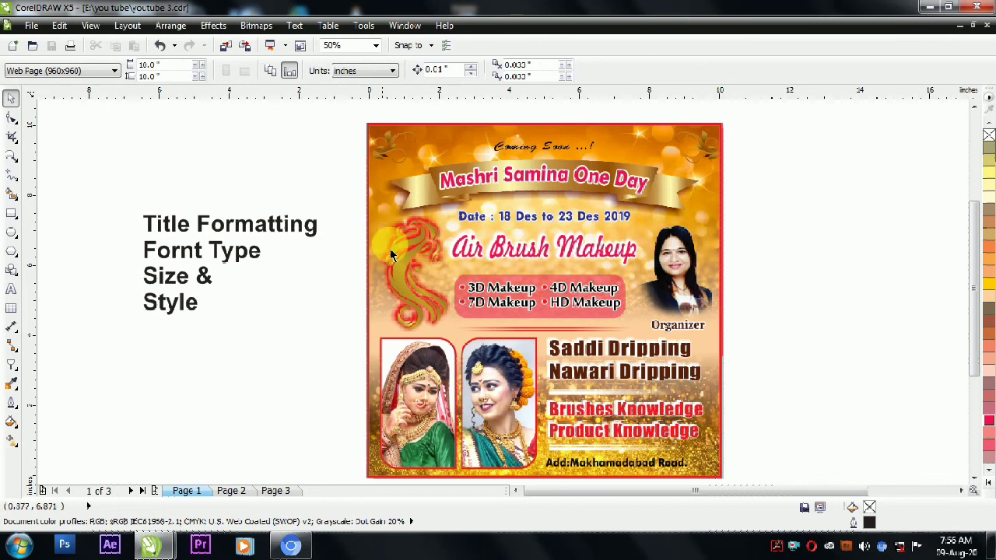
Change the poster background's outline colour to black.
{"action": "left_click", "coordinate": [709, 240]}
{"action": "left_click", "coordinate": [762, 178]}
{"action": "left_click", "coordinate": [720, 203]}
{"action": "left_click", "coordinate": [989, 489]}
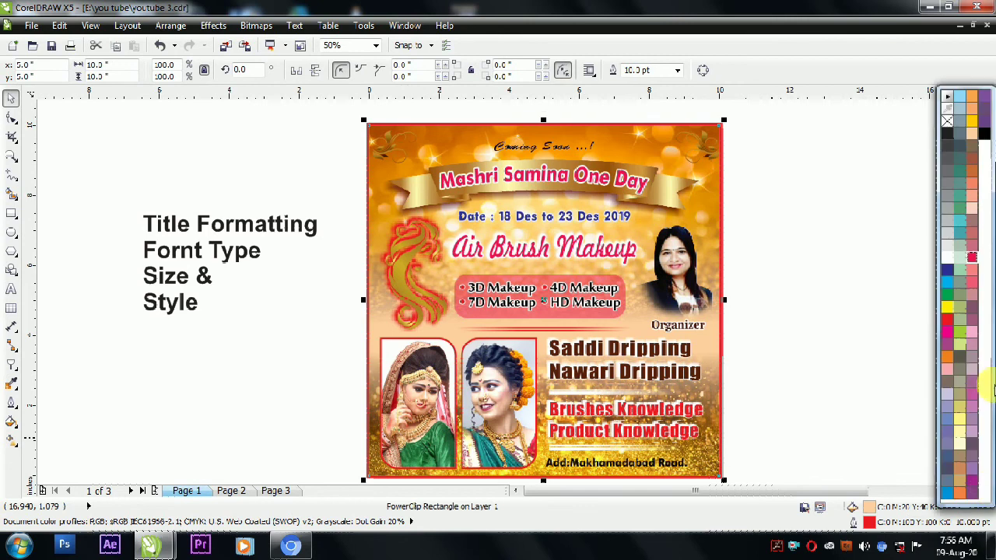
{"action": "right_click", "coordinate": [974, 169]}
{"action": "right_click", "coordinate": [984, 134]}
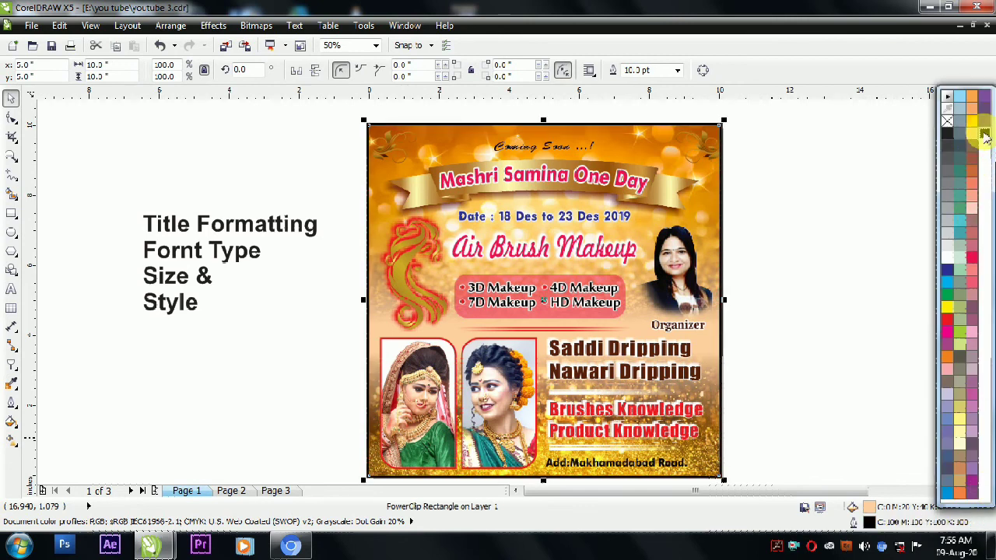
{"action": "left_click", "coordinate": [817, 171]}
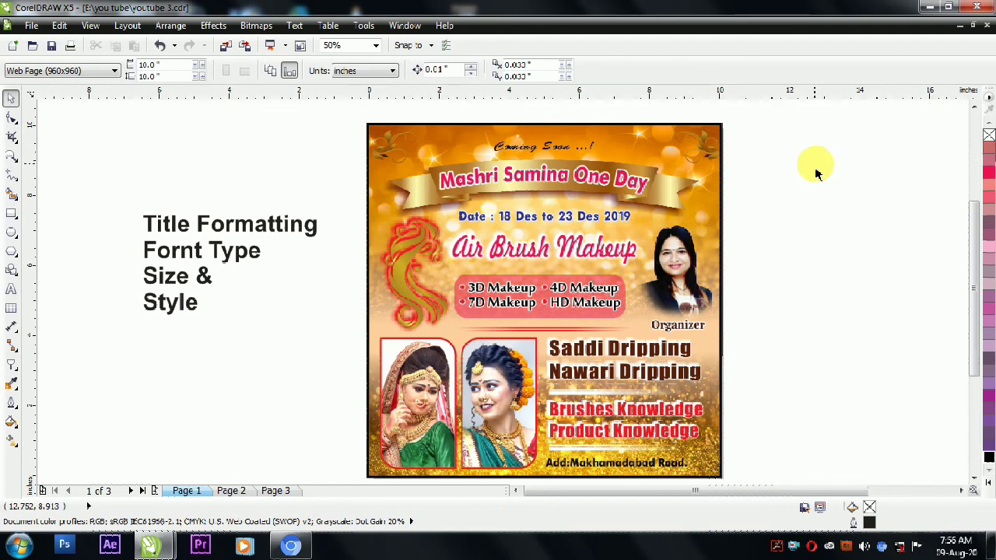
Select all the poster's objects, fit them in the view and preview the finished poster full screen.
{"action": "left_click_drag", "start_coordinate": [344, 115], "coordinate": [735, 469]}
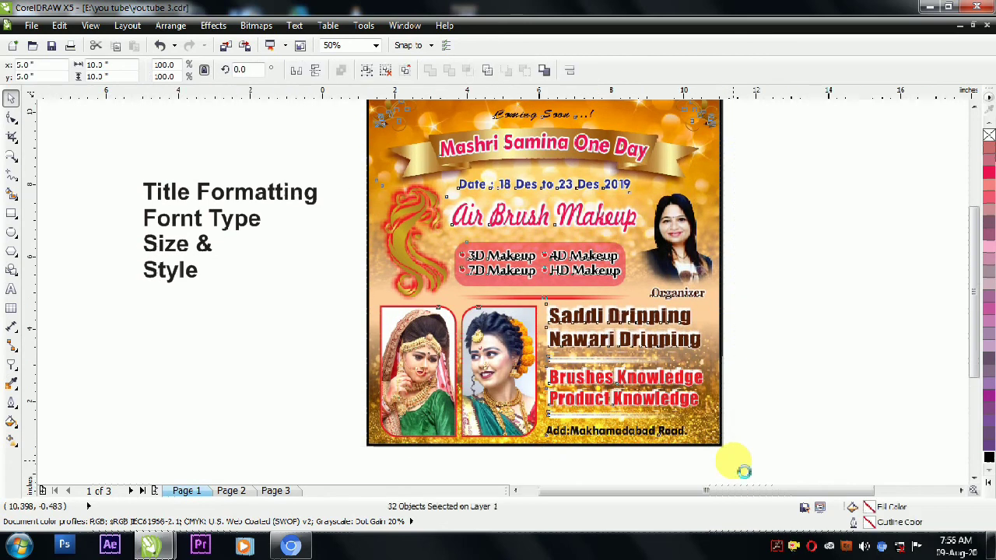
{"action": "key", "text": "shift+F2"}
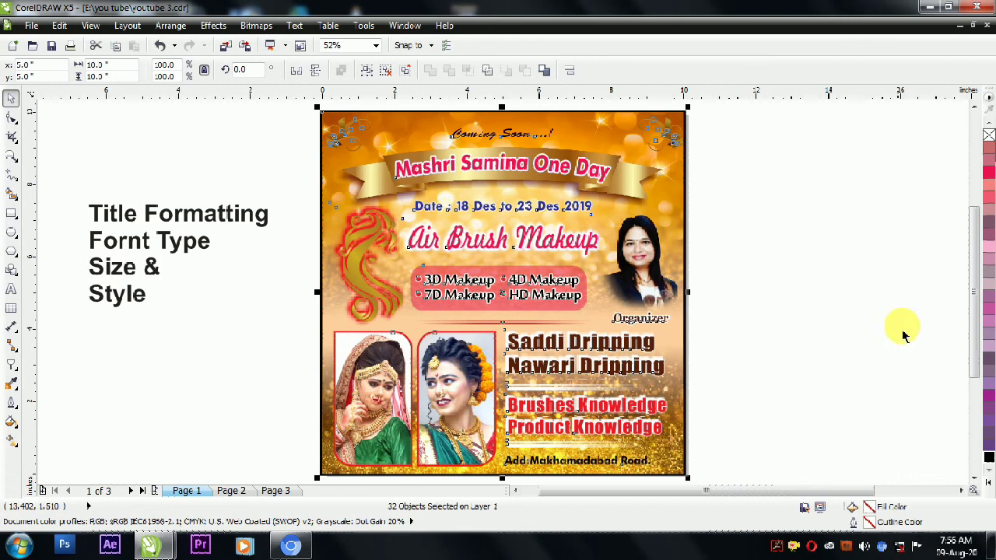
{"action": "key", "text": "F9"}
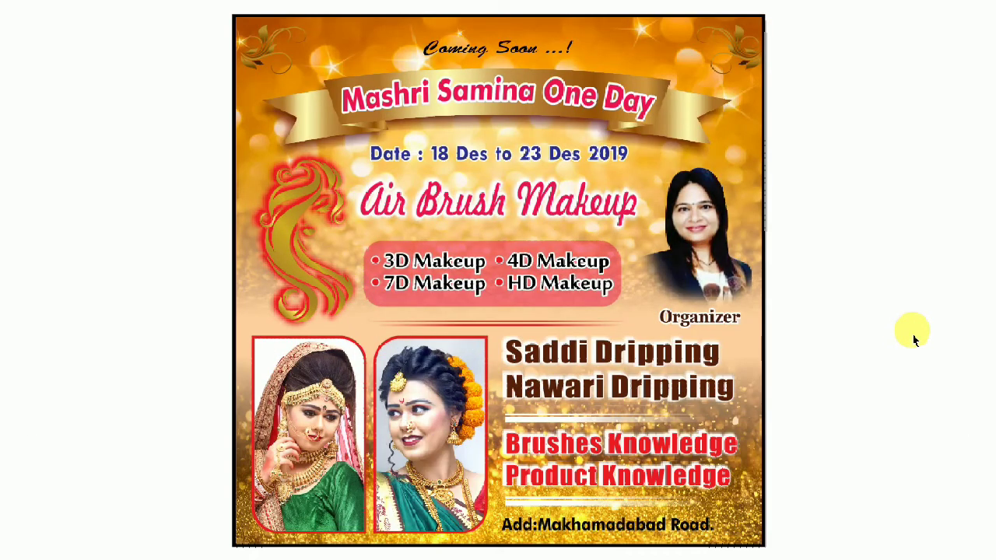